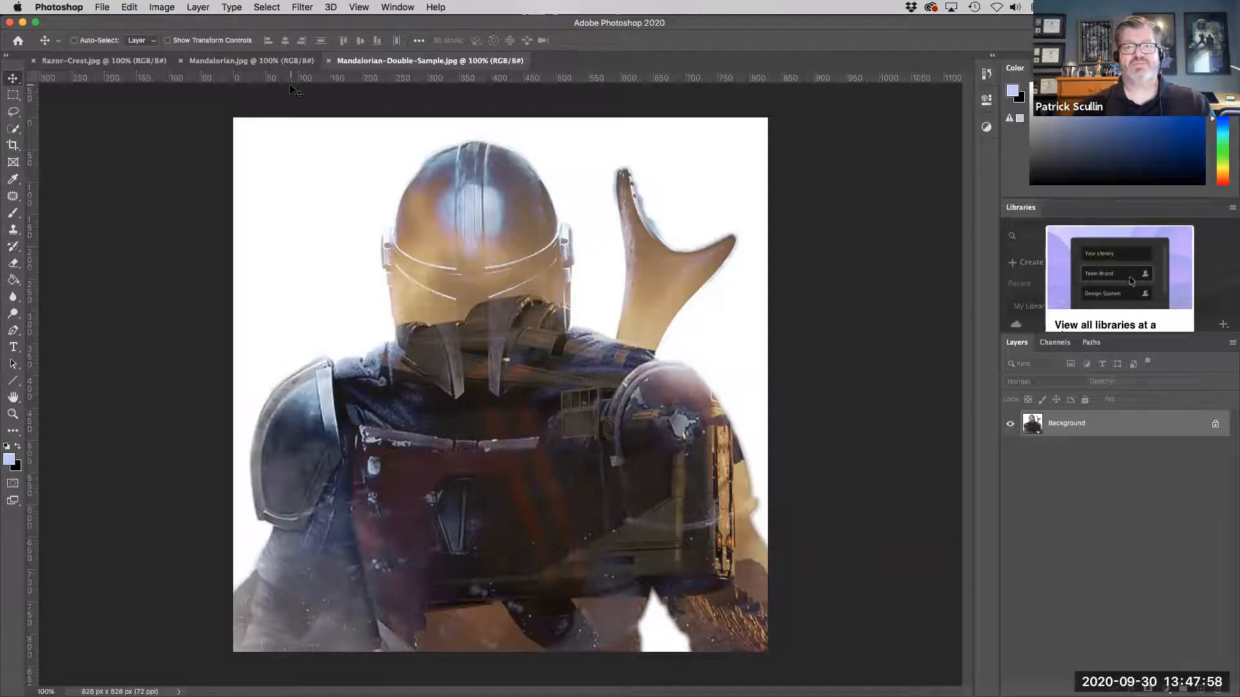
# In Mandalorian.jpg, use the Quick Selection tool to select the whole figure, including the helmet, rifle stock, shoulders and both arms
pyautogui.click(246, 64)
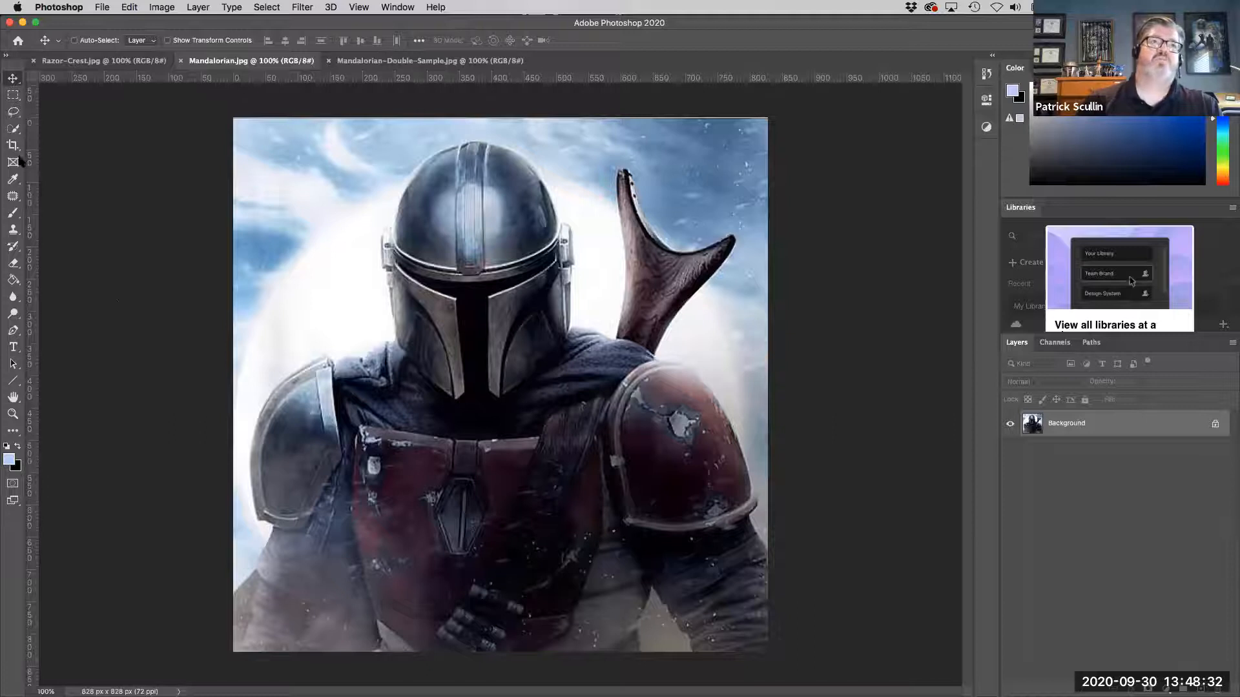
pyautogui.click(14, 131)
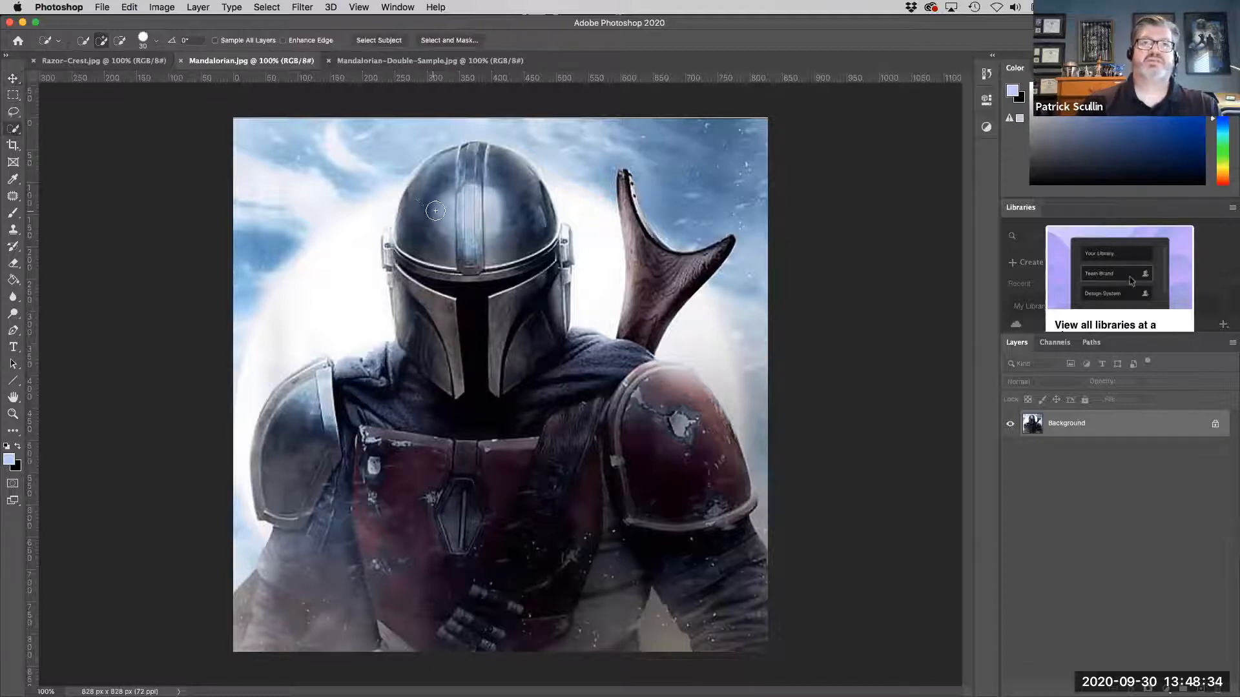
pyautogui.moveTo(461, 203)
pyautogui.mouseDown()
pyautogui.moveTo(495, 367)
pyautogui.moveTo(446, 221)
pyautogui.moveTo(444, 386)
pyautogui.mouseUp()
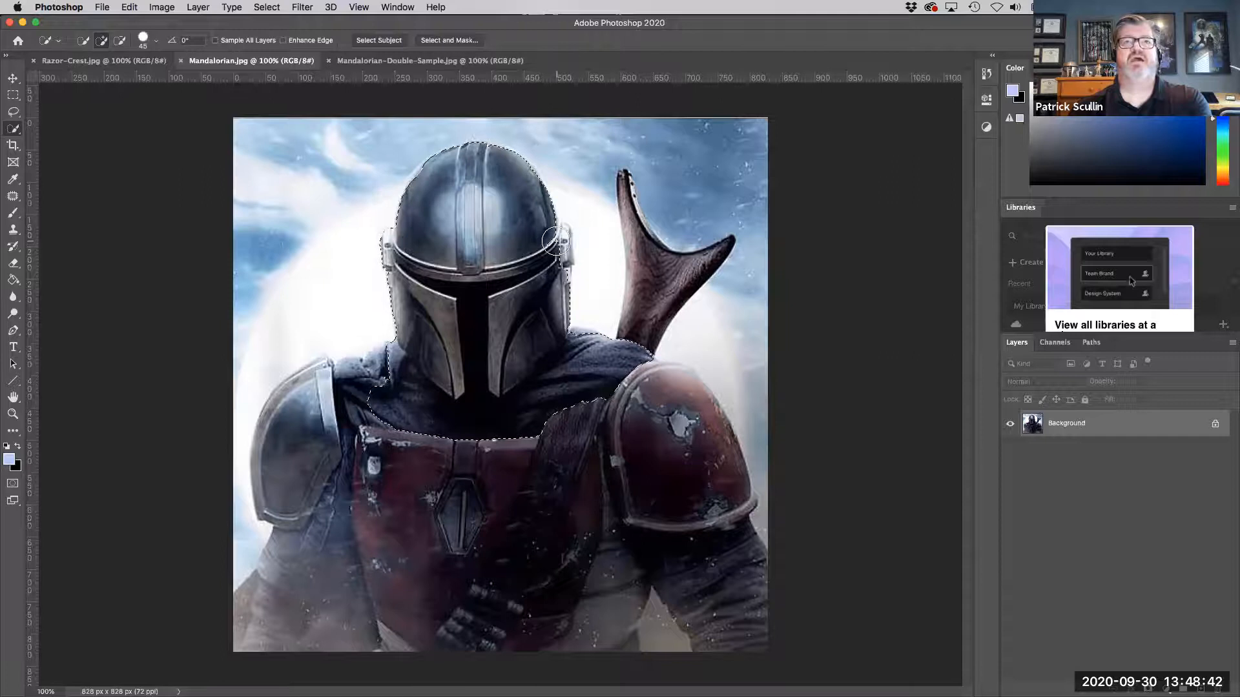
pyautogui.click(656, 271)
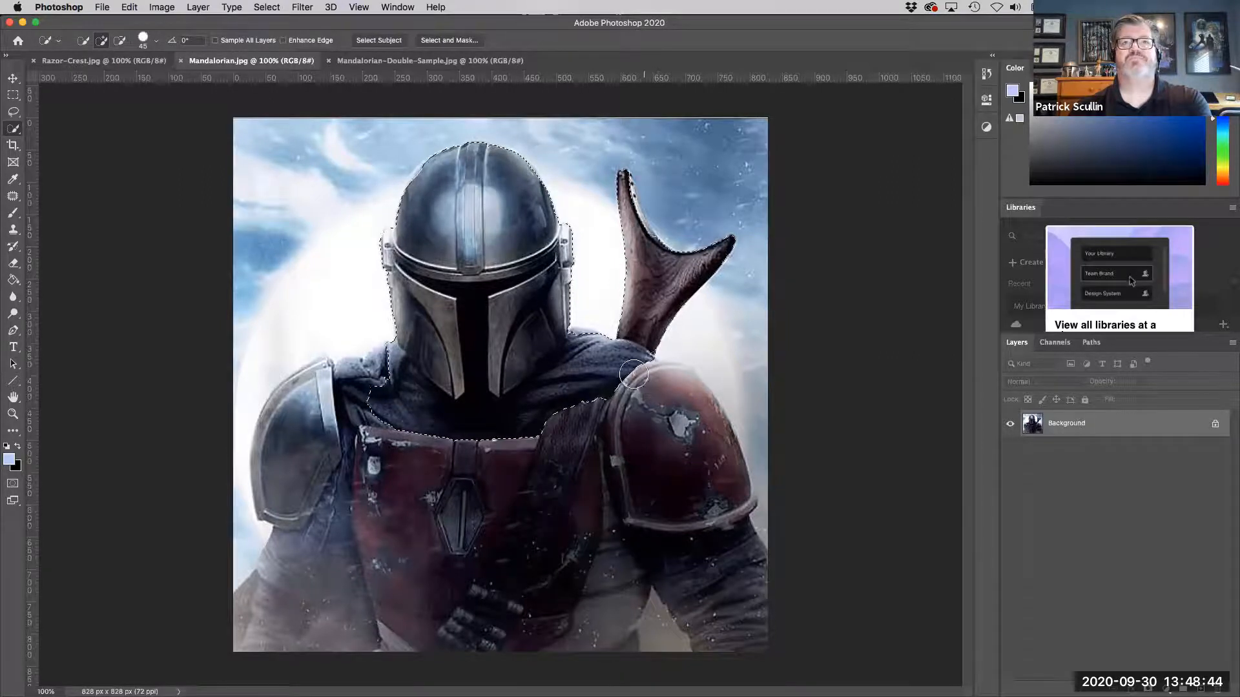
pyautogui.click(639, 413)
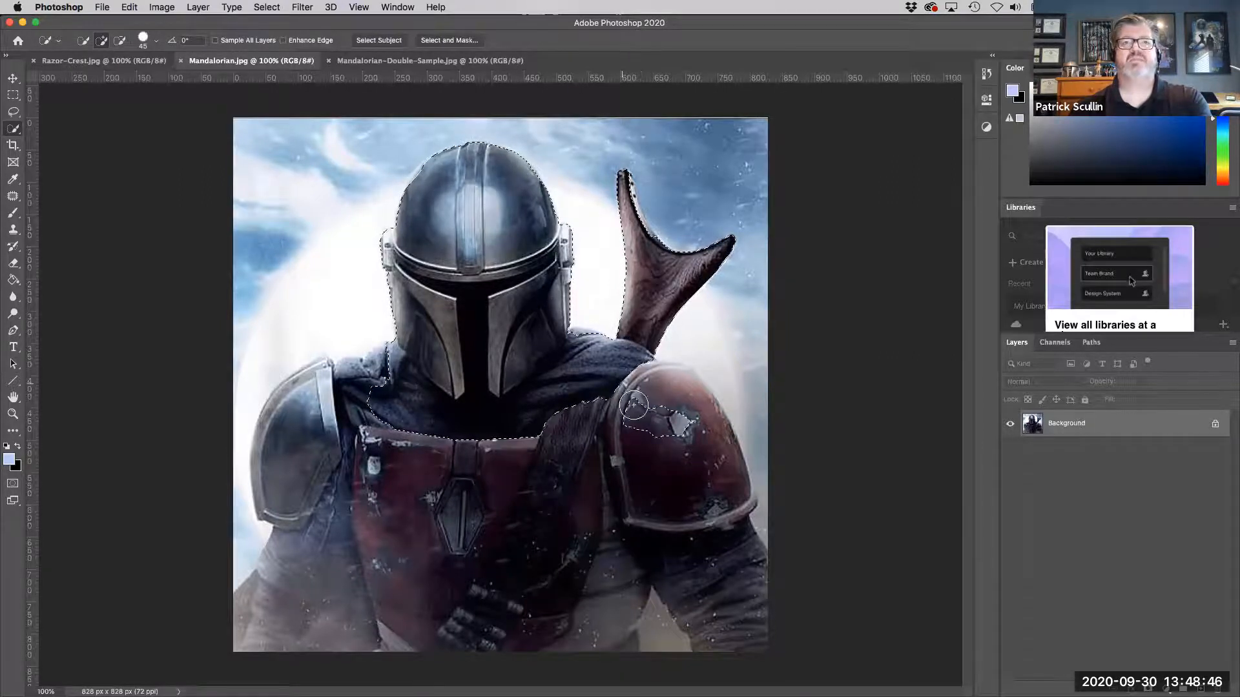
pyautogui.moveTo(728, 581); pyautogui.dragTo(686, 534)
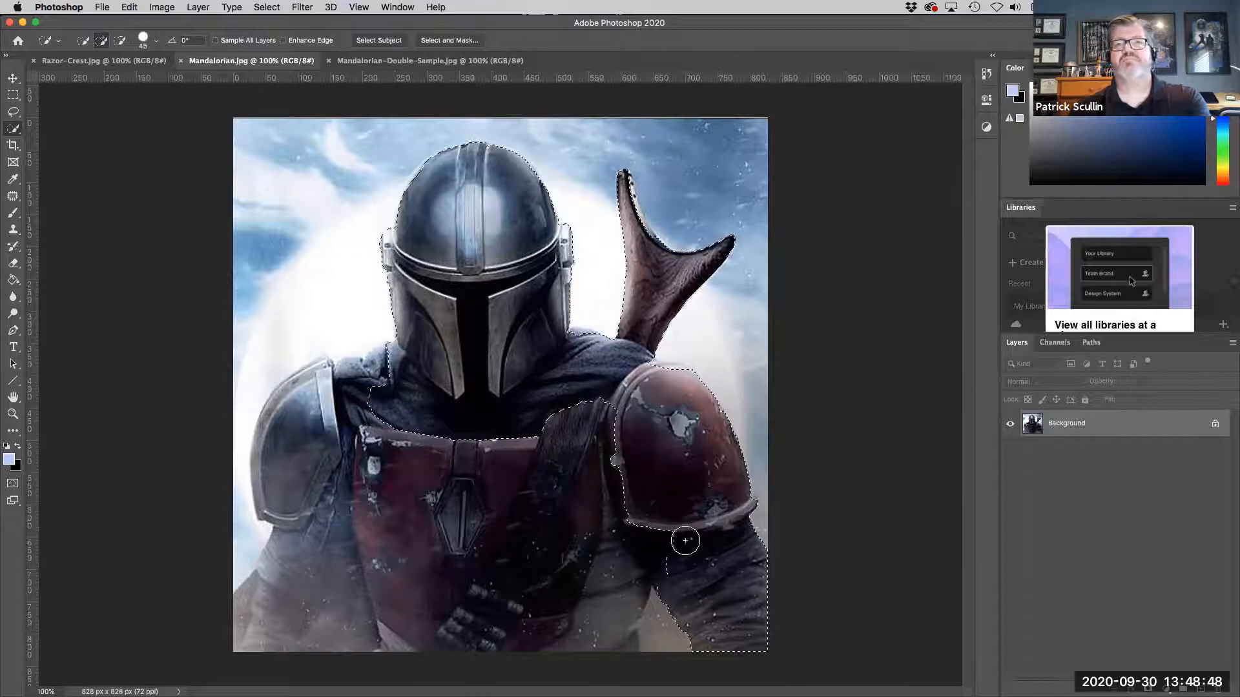
pyautogui.moveTo(568, 430)
pyautogui.mouseDown()
pyautogui.moveTo(569, 408)
pyautogui.moveTo(461, 544)
pyautogui.moveTo(341, 395)
pyautogui.moveTo(318, 408)
pyautogui.moveTo(295, 491)
pyautogui.moveTo(325, 379)
pyautogui.moveTo(380, 375)
pyautogui.moveTo(361, 396)
pyautogui.mouseUp()
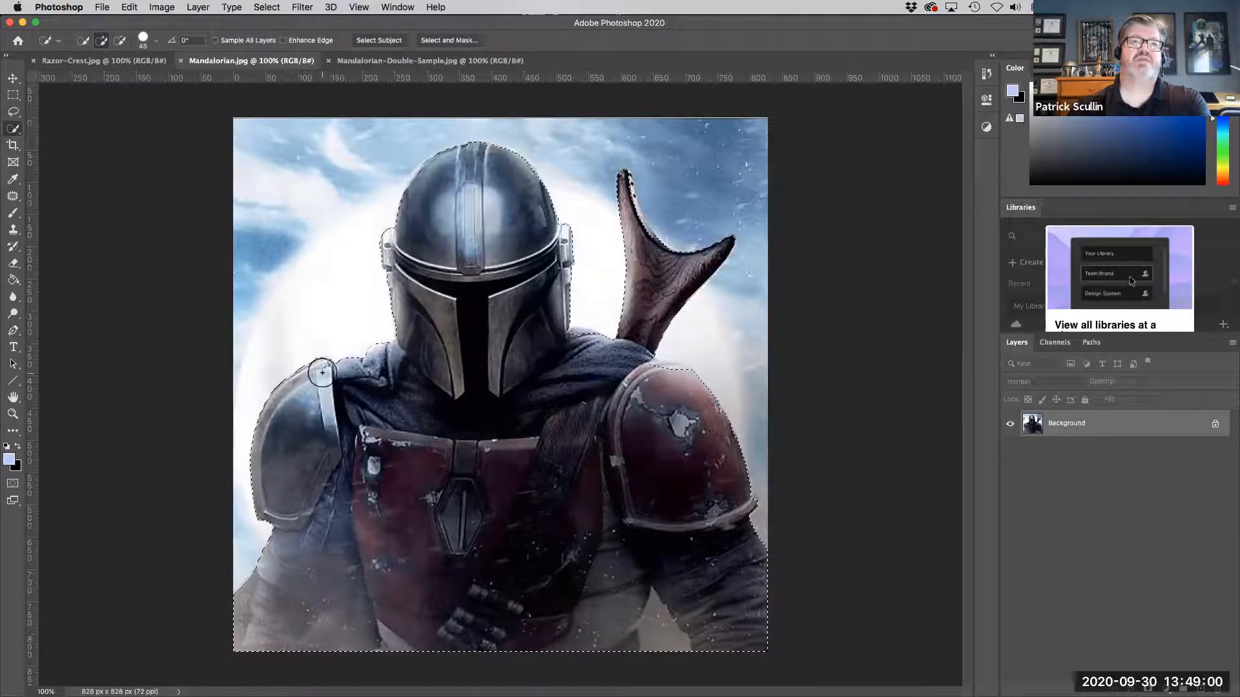
# Set the selection brush to 15 and subtract the gap between arm and torso and any stray sky from the figure's selection
pyautogui.press('[')
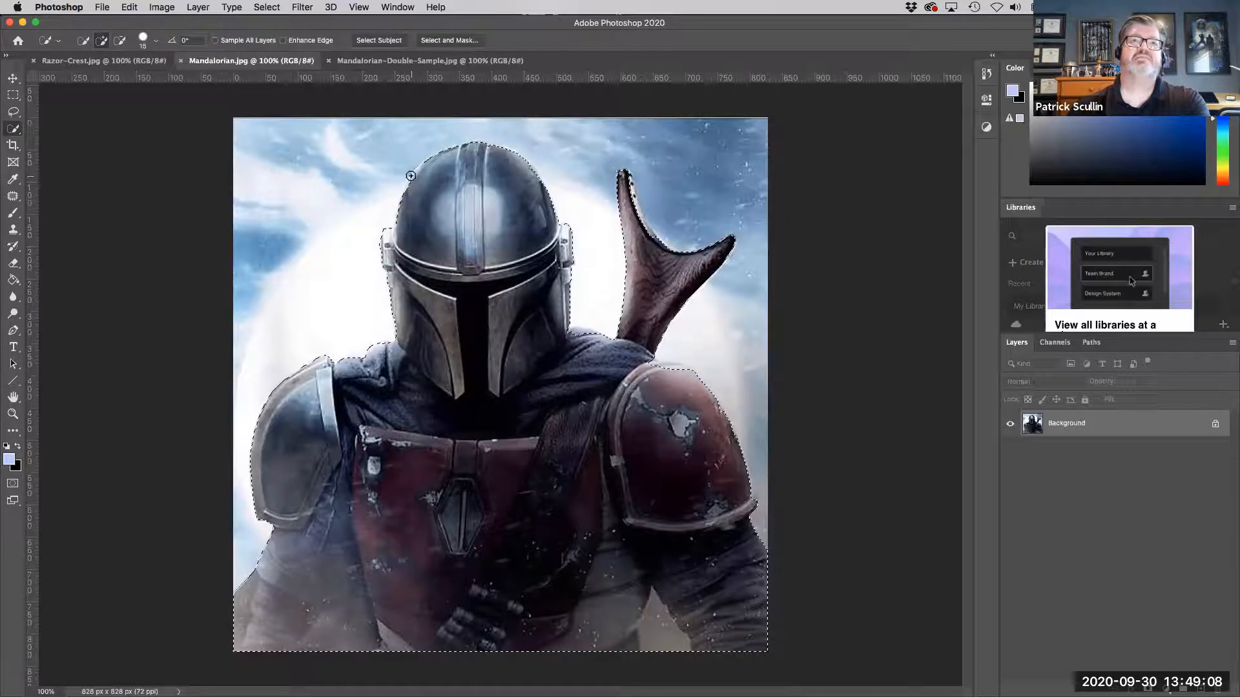
pyautogui.click(425, 229)
pyautogui.press('super+z')
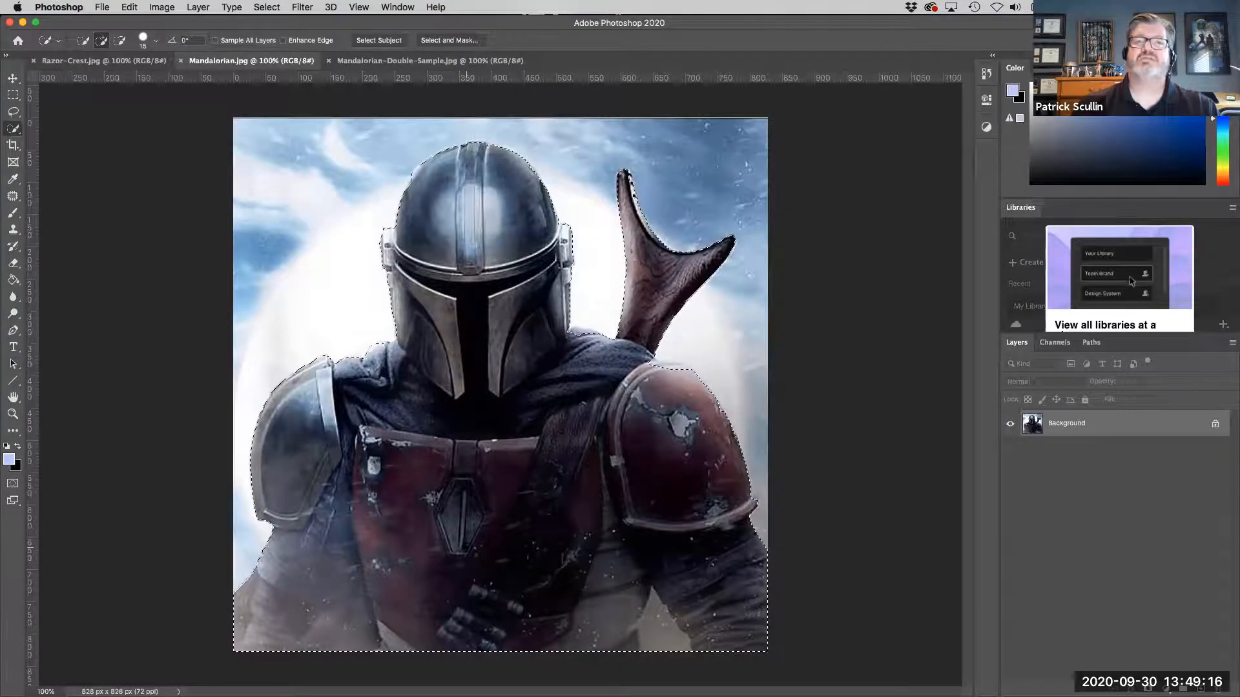
pyautogui.moveTo(660, 627); pyautogui.dragTo(627, 581)
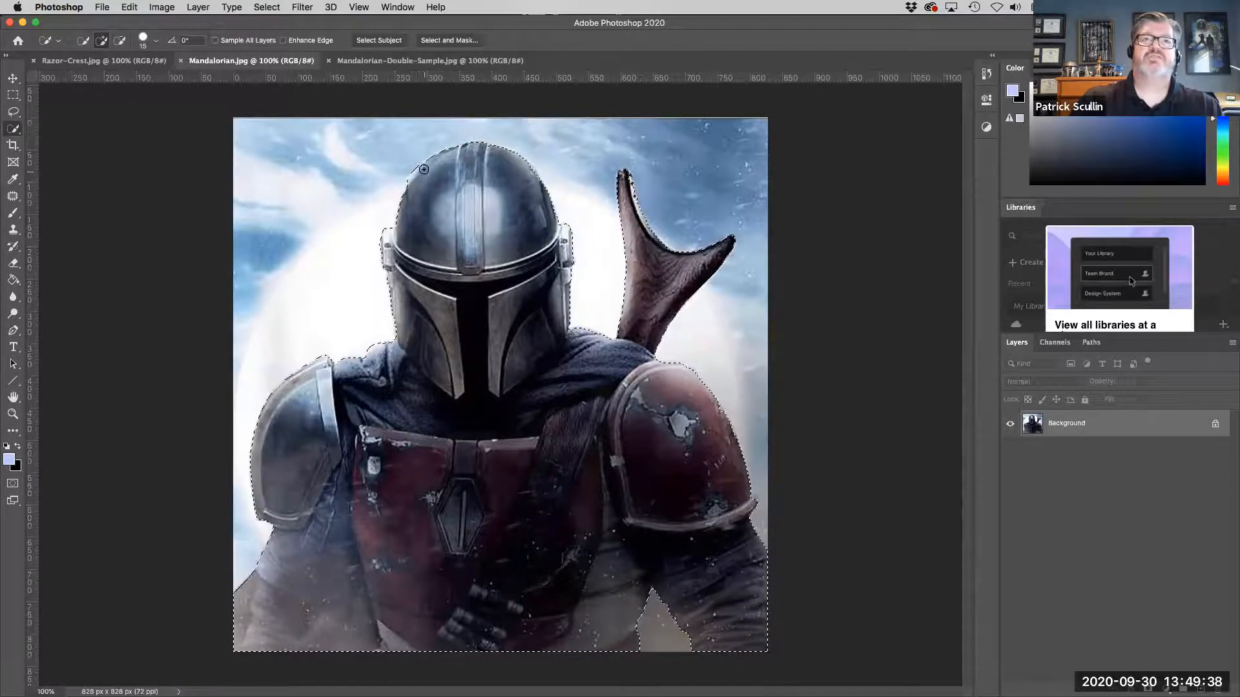
pyautogui.moveTo(405, 186); pyautogui.dragTo(431, 293)
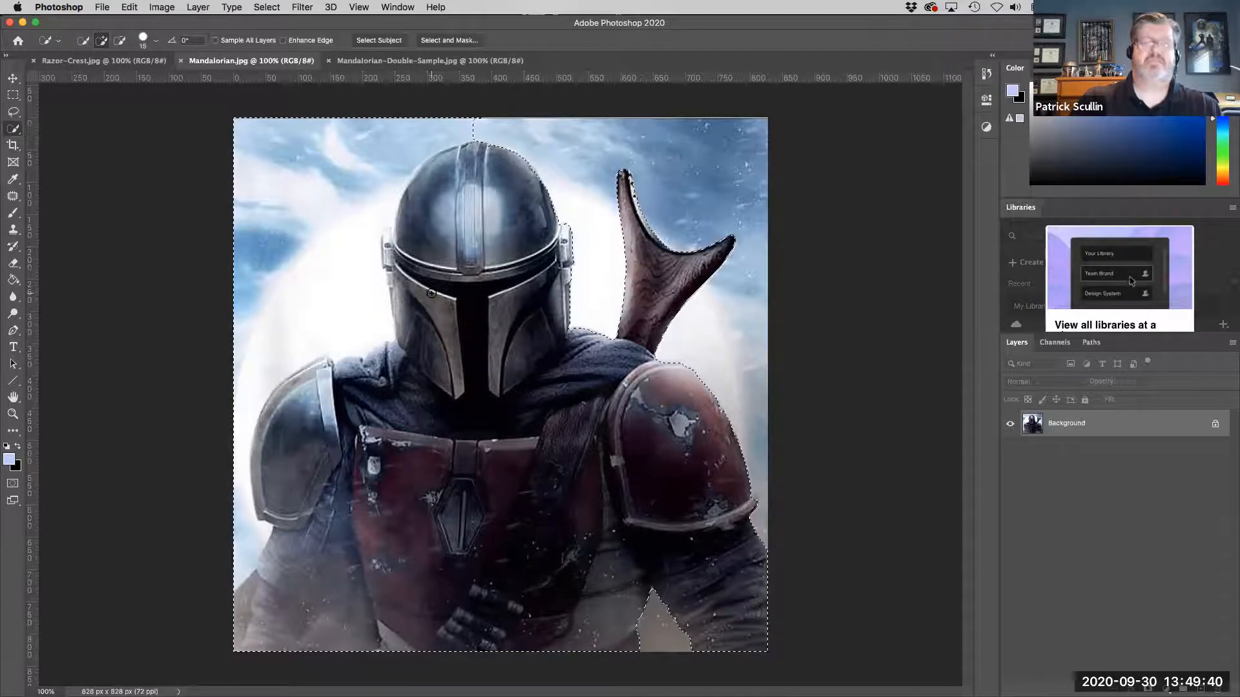
pyautogui.moveTo(387, 125); pyautogui.dragTo(359, 160)
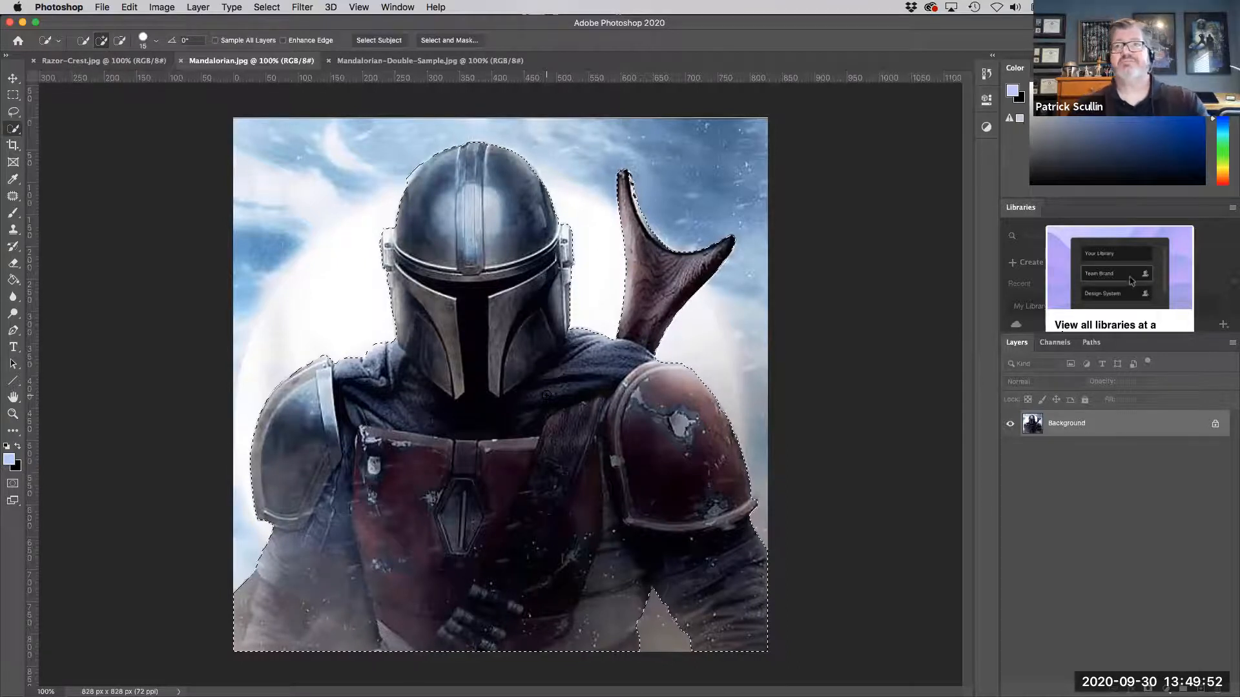
# Copy the selected figure to its own layer and toggle the Background layer's visibility to check the cutout
pyautogui.press('super+j')
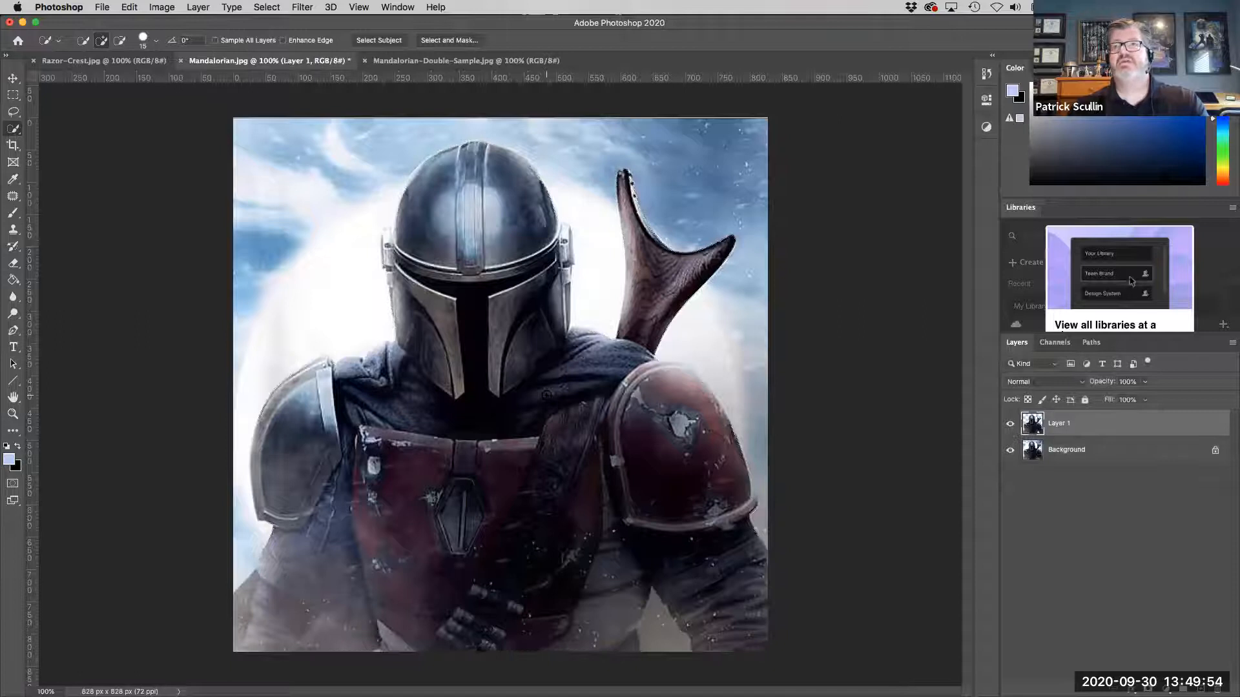
pyautogui.click(1011, 451)
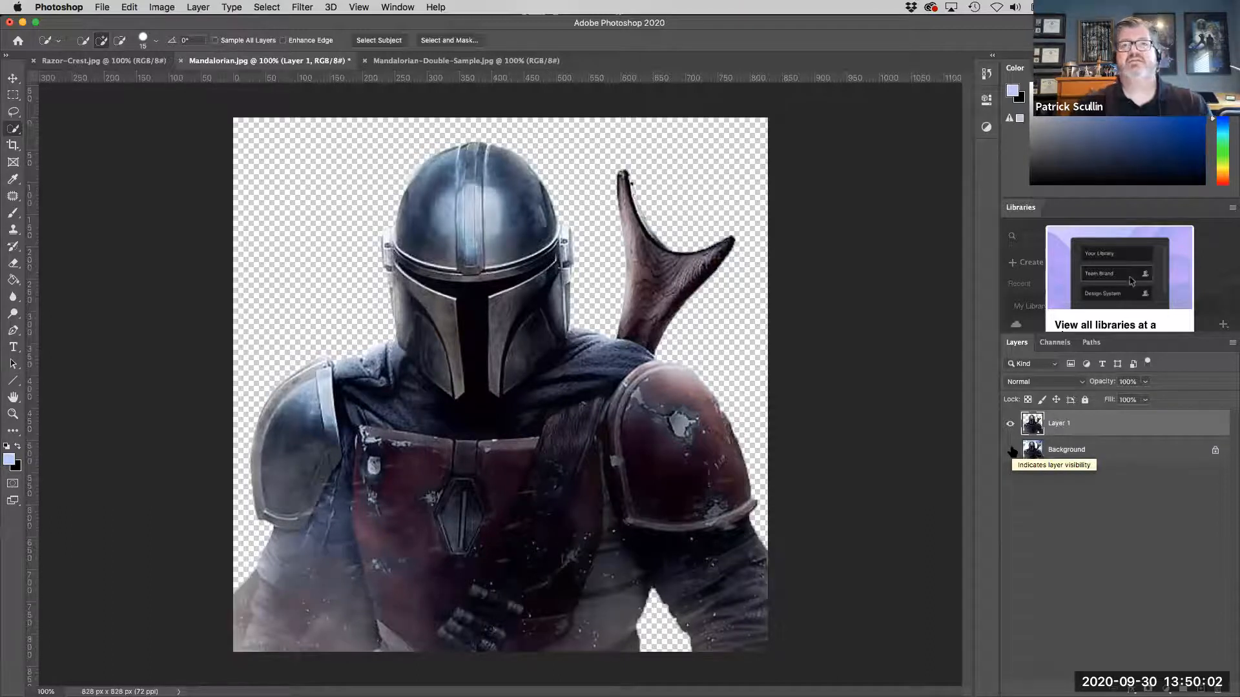
pyautogui.click(1011, 450)
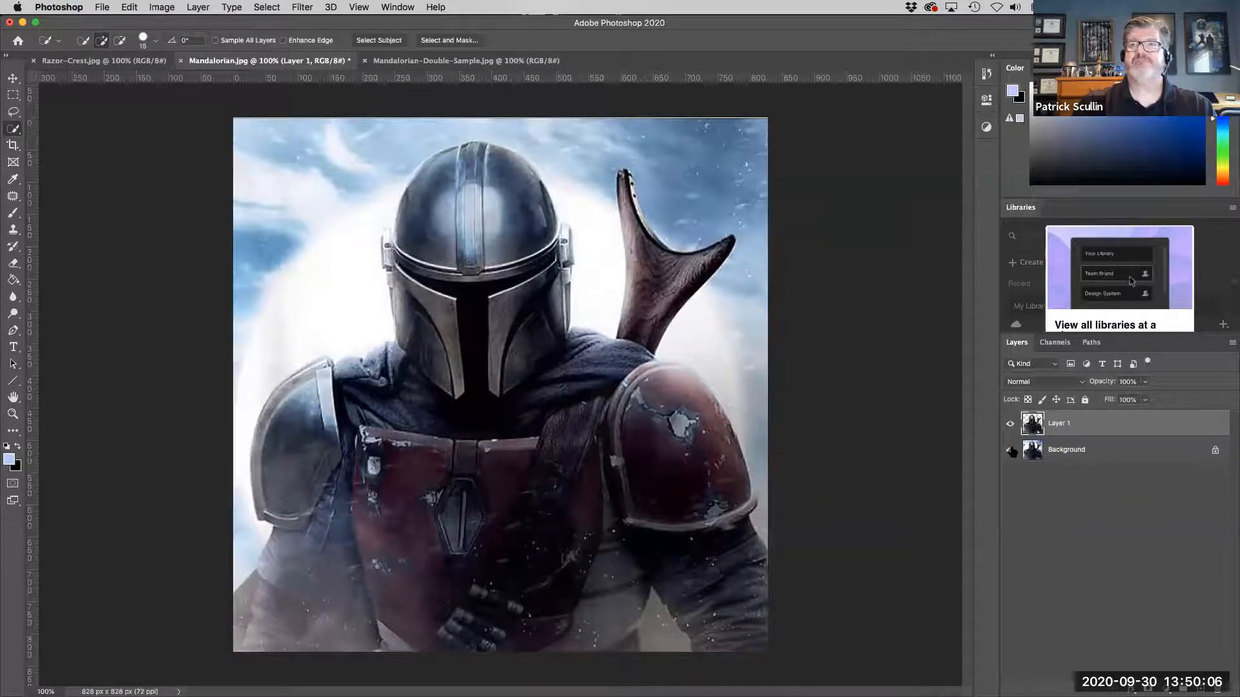
pyautogui.click(1011, 450)
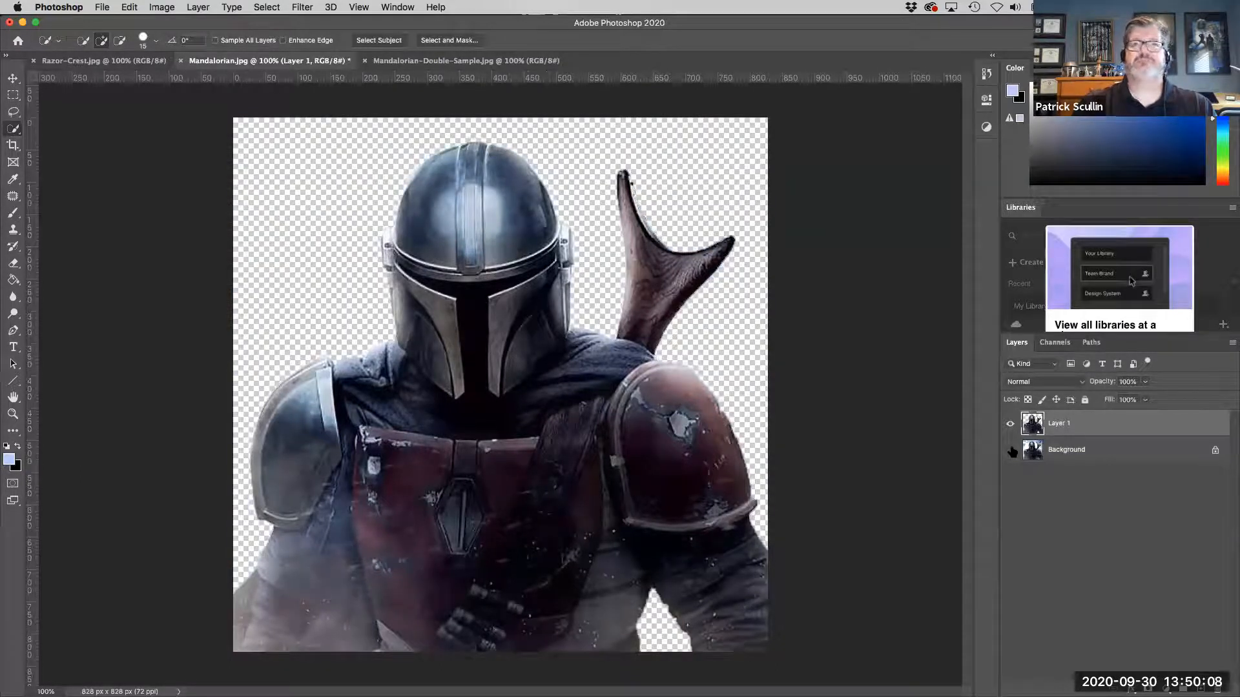
pyautogui.click(1011, 450)
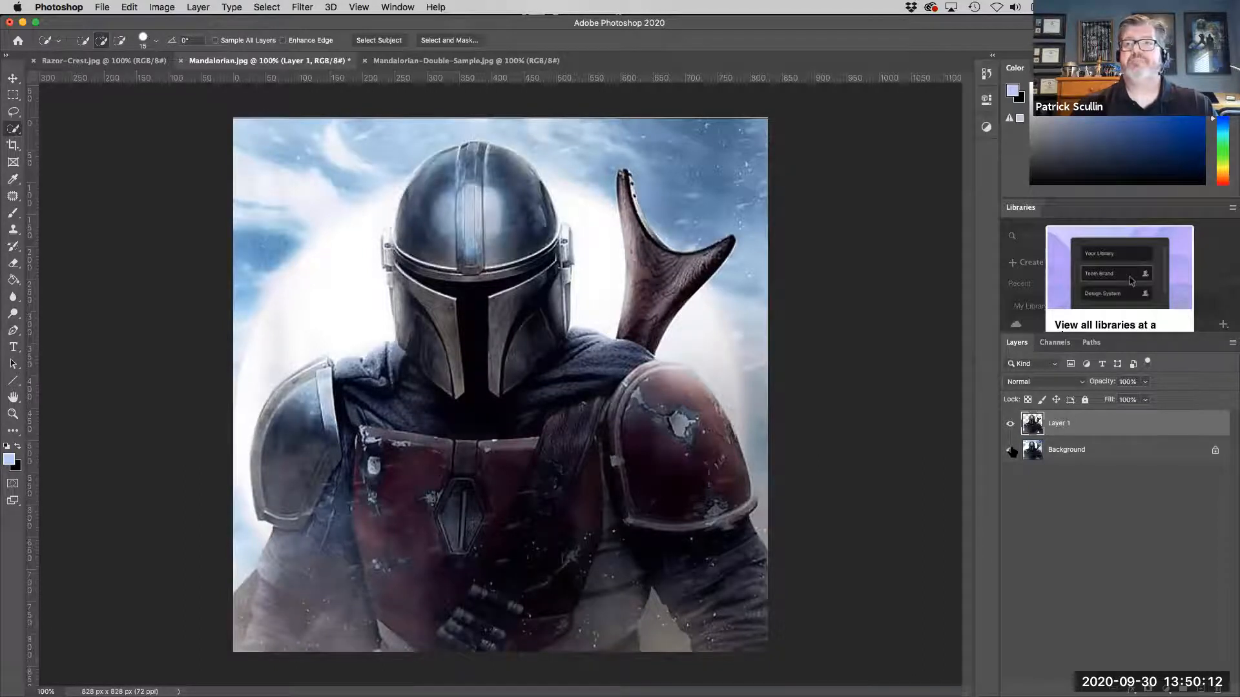
# Add an empty layer directly above the Background layer
pyautogui.click(1090, 450)
pyautogui.click(1098, 424)
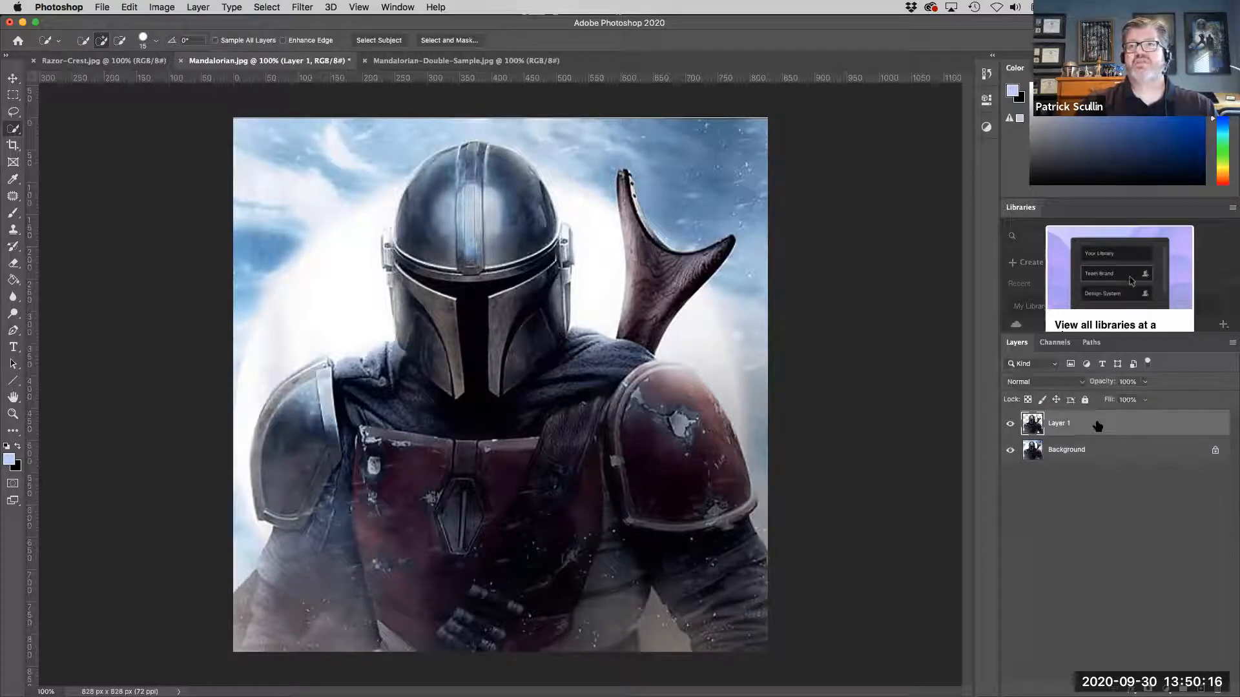
pyautogui.click(1112, 451)
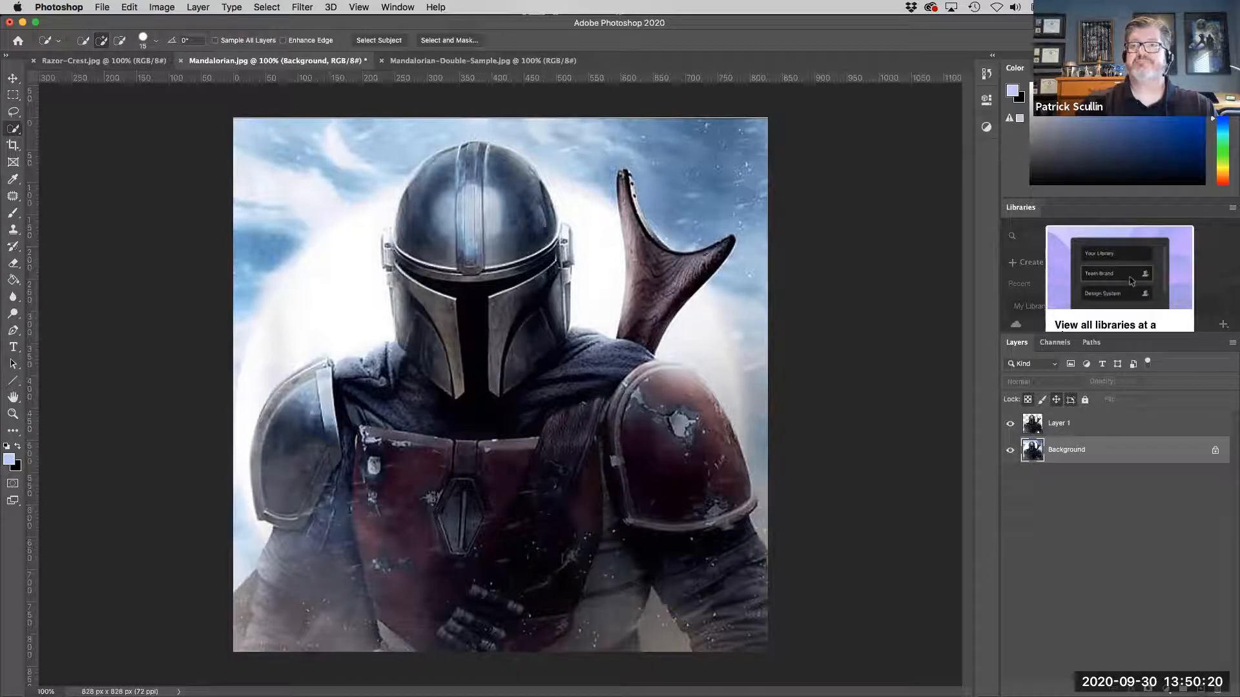
pyautogui.press('shift+alt+super+n')
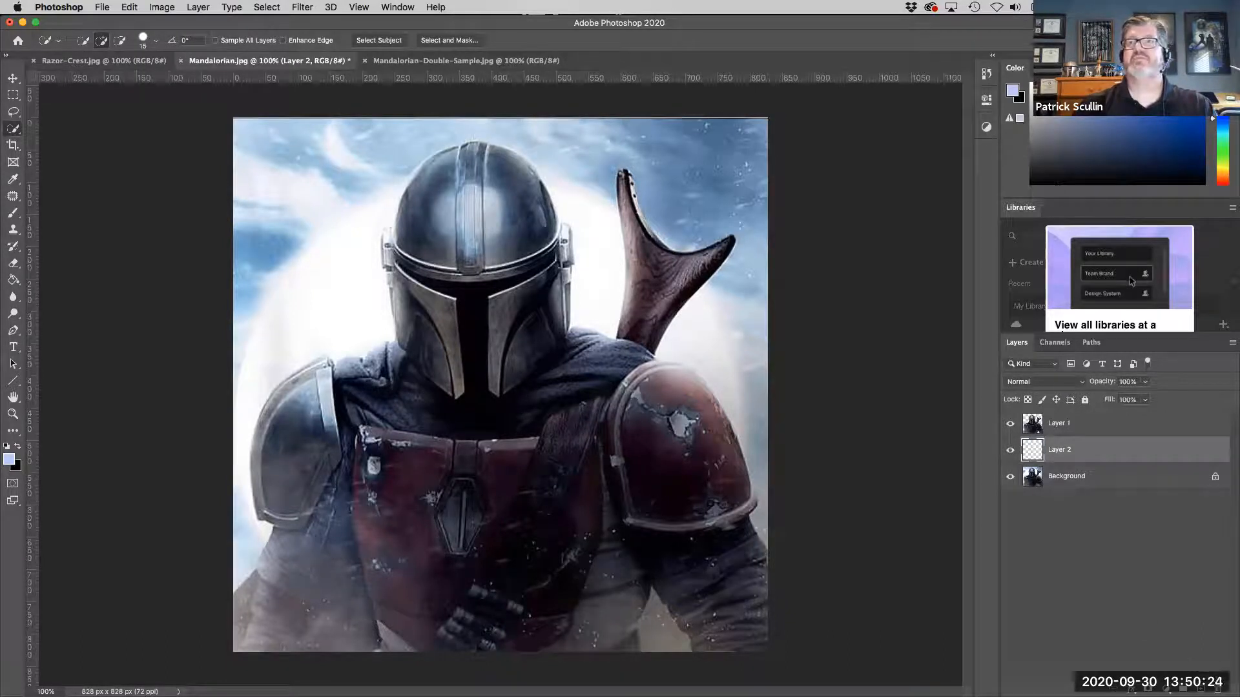
# Set the foreground color to white and add a white solid color fill layer directly above the Background layer
pyautogui.click(1052, 67)
pyautogui.click(1030, 89)
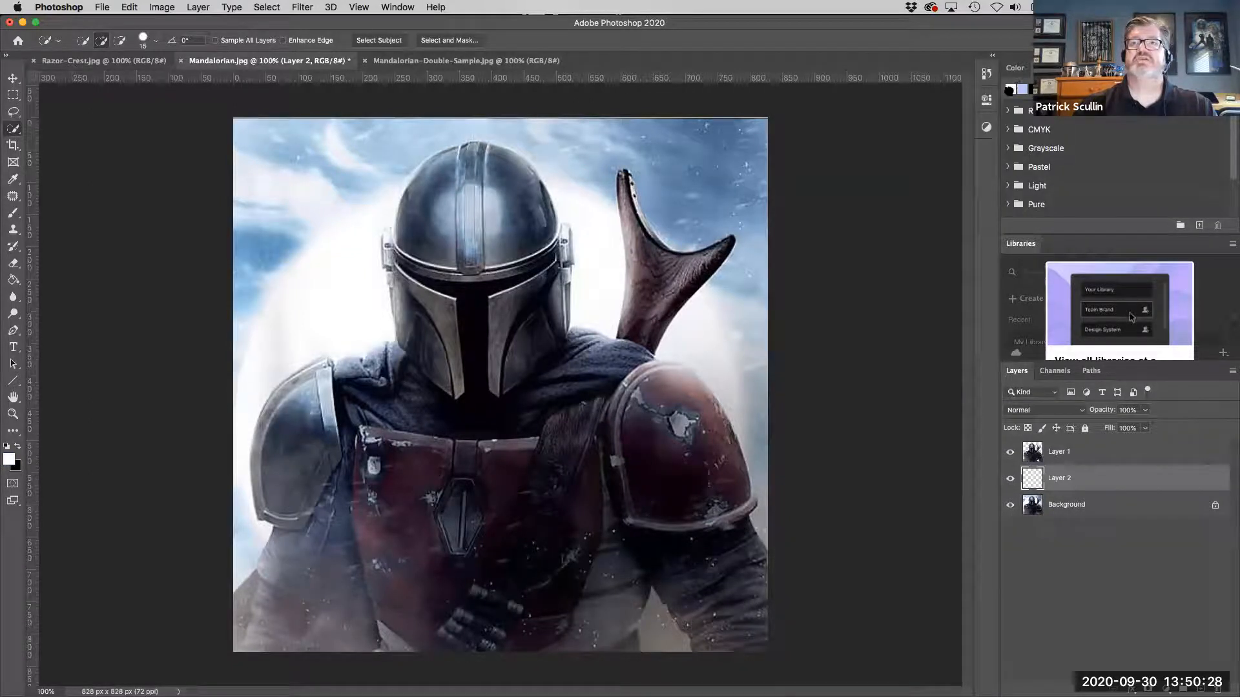
pyautogui.press('F2')
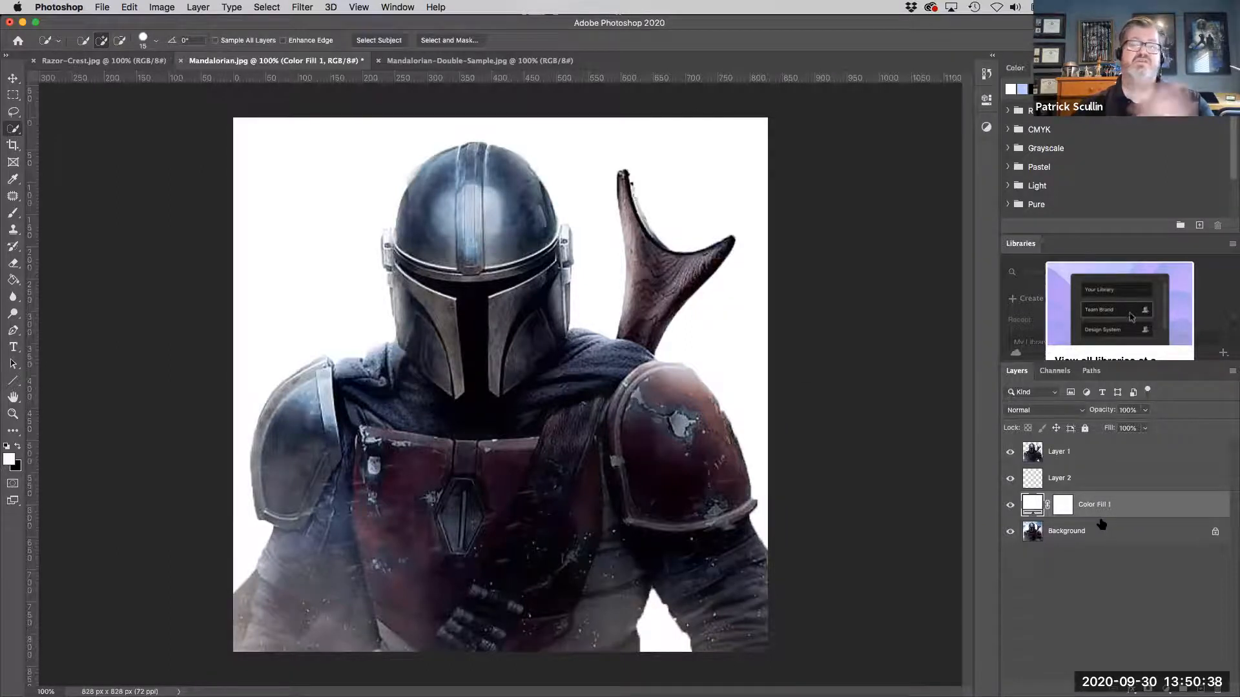
# Delete the empty Layer 2, then select the figure's Layer 1 and toggle its visibility to check it against the white fill
pyautogui.click(1122, 481)
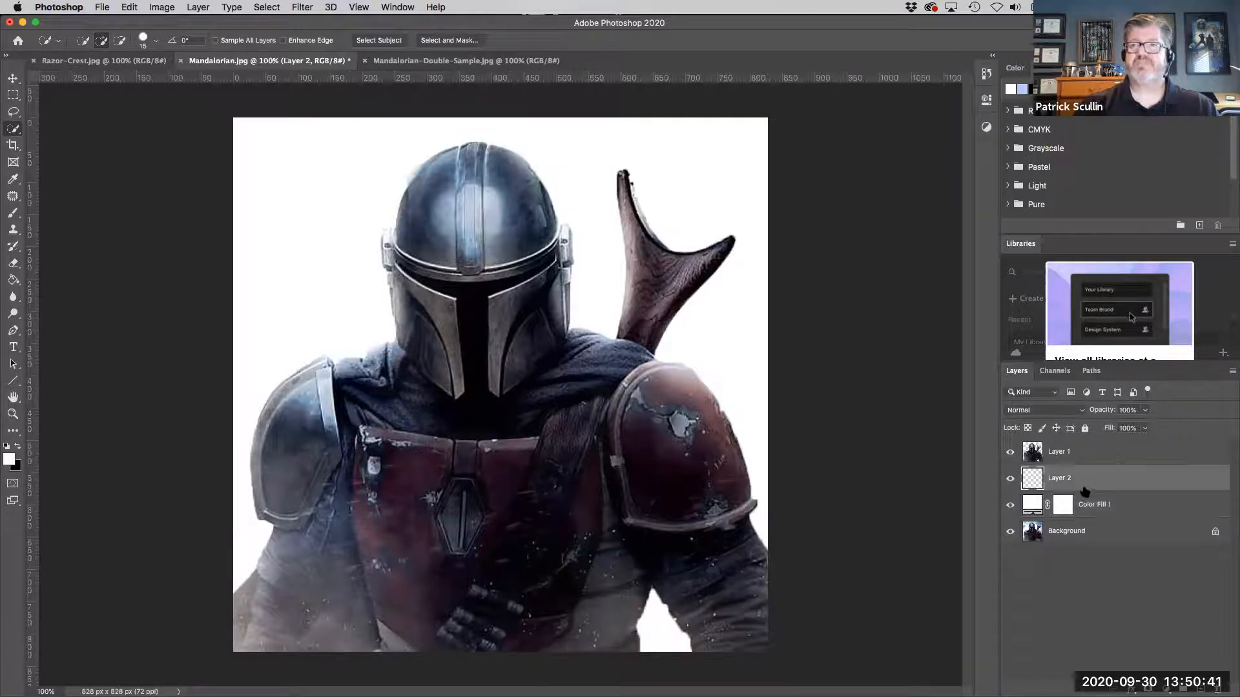
pyautogui.moveTo(1113, 479); pyautogui.dragTo(1217, 689)
pyautogui.click(1106, 455)
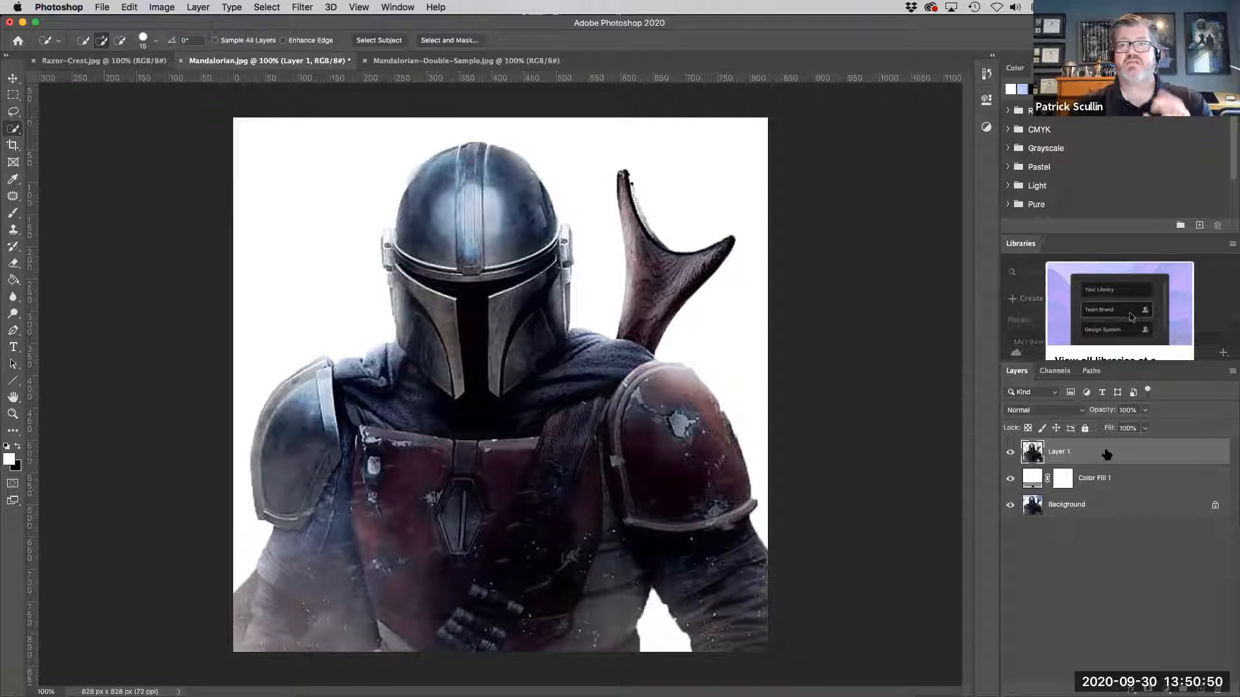
pyautogui.click(1010, 452)
pyautogui.click(1011, 451)
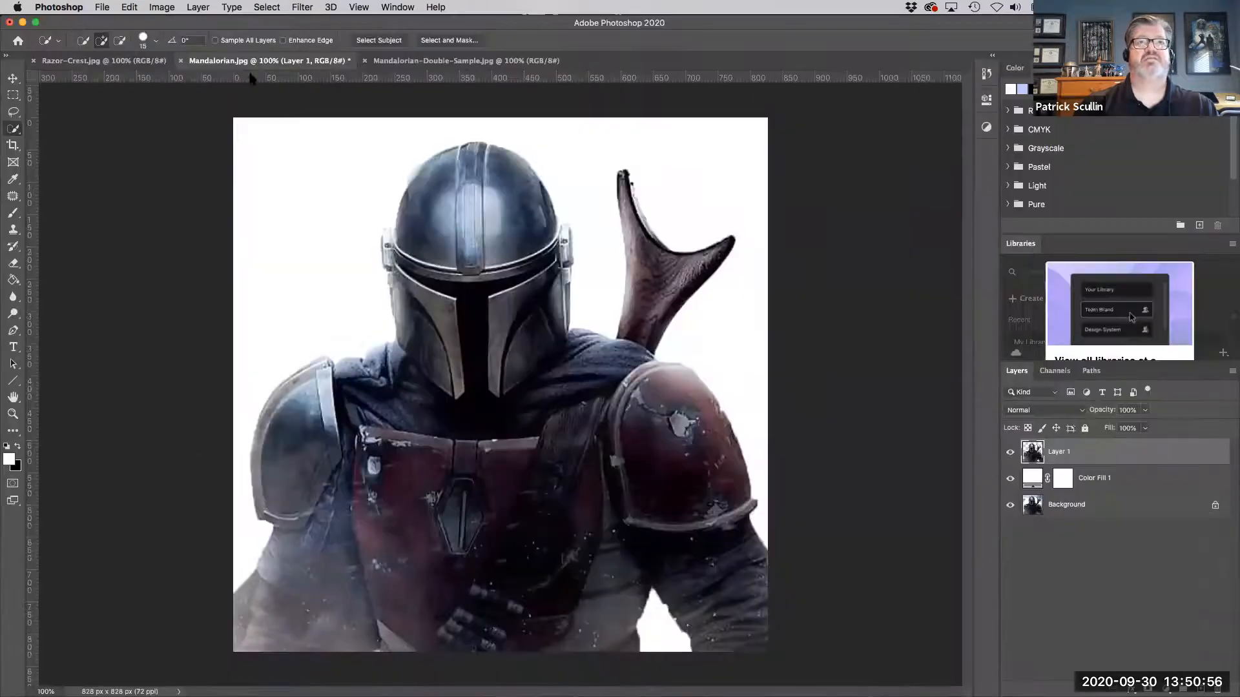
# Copy the entire Razor-Crest.jpg image and paste it into Mandalorian.jpg above the figure's layer
pyautogui.click(107, 63)
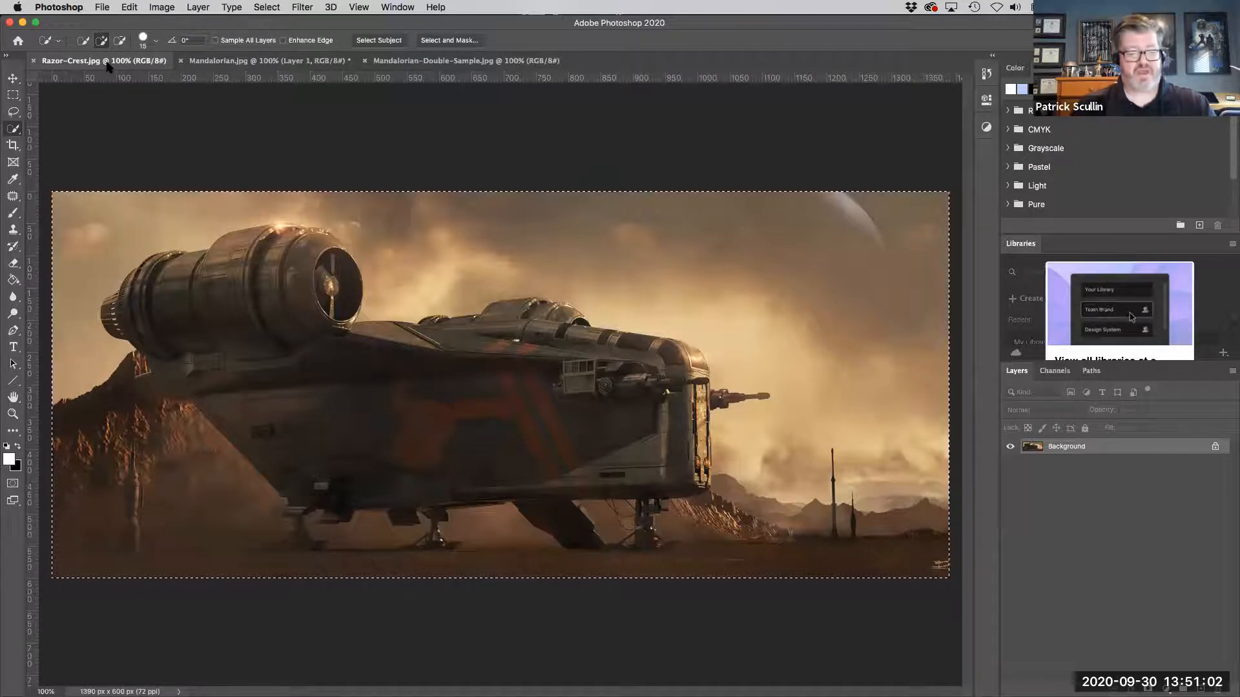
pyautogui.press('super+a')
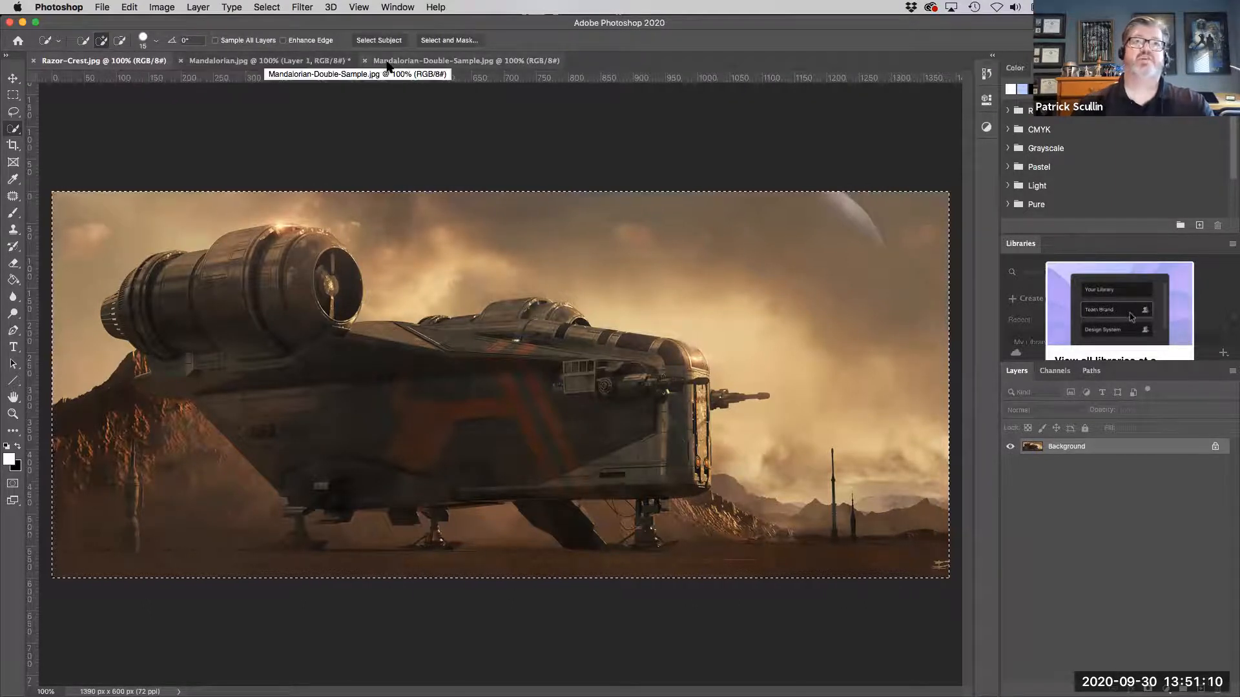
pyautogui.click(305, 62)
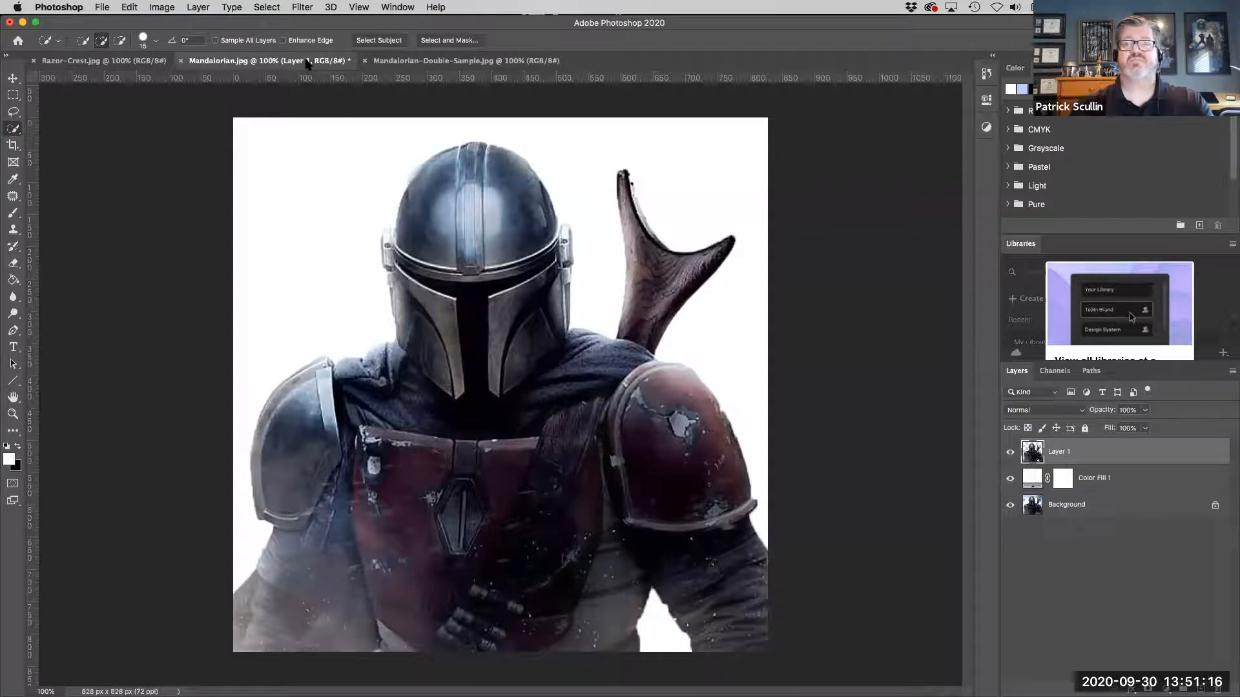
pyautogui.press('super+v')
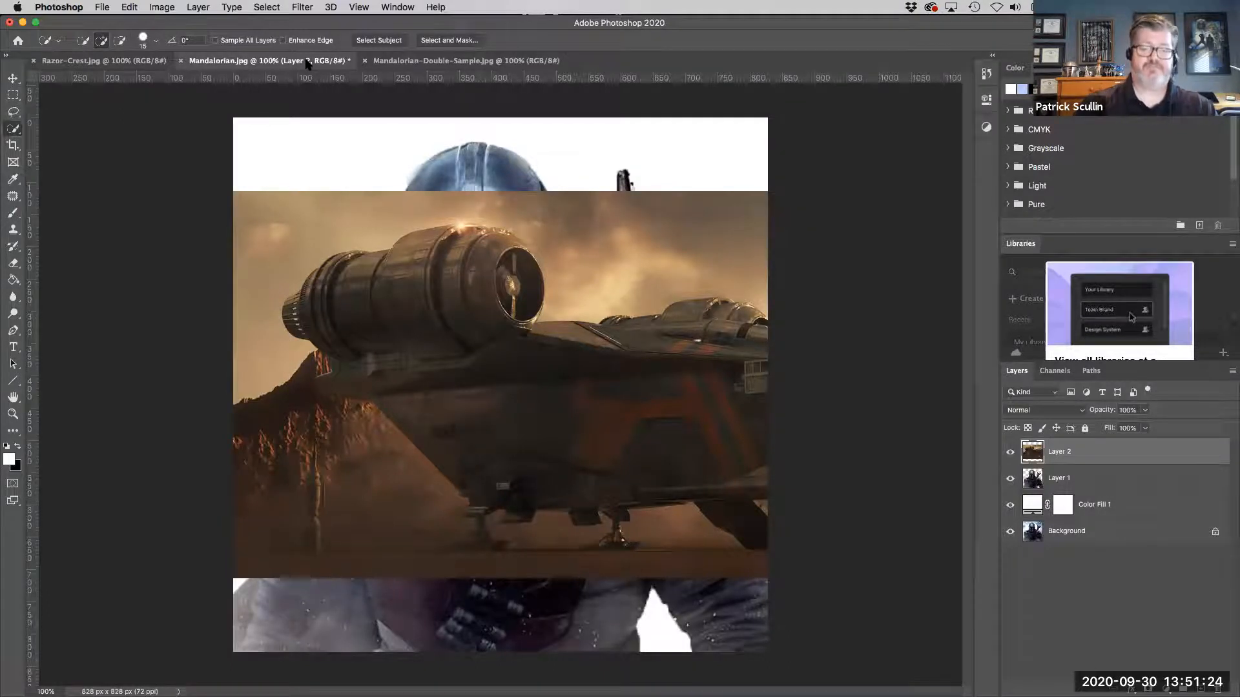
# Scale the pasted spaceship layer proportionally to about 138% and position it so the ship's front section fills the whole canvas
pyautogui.press('super+minus')
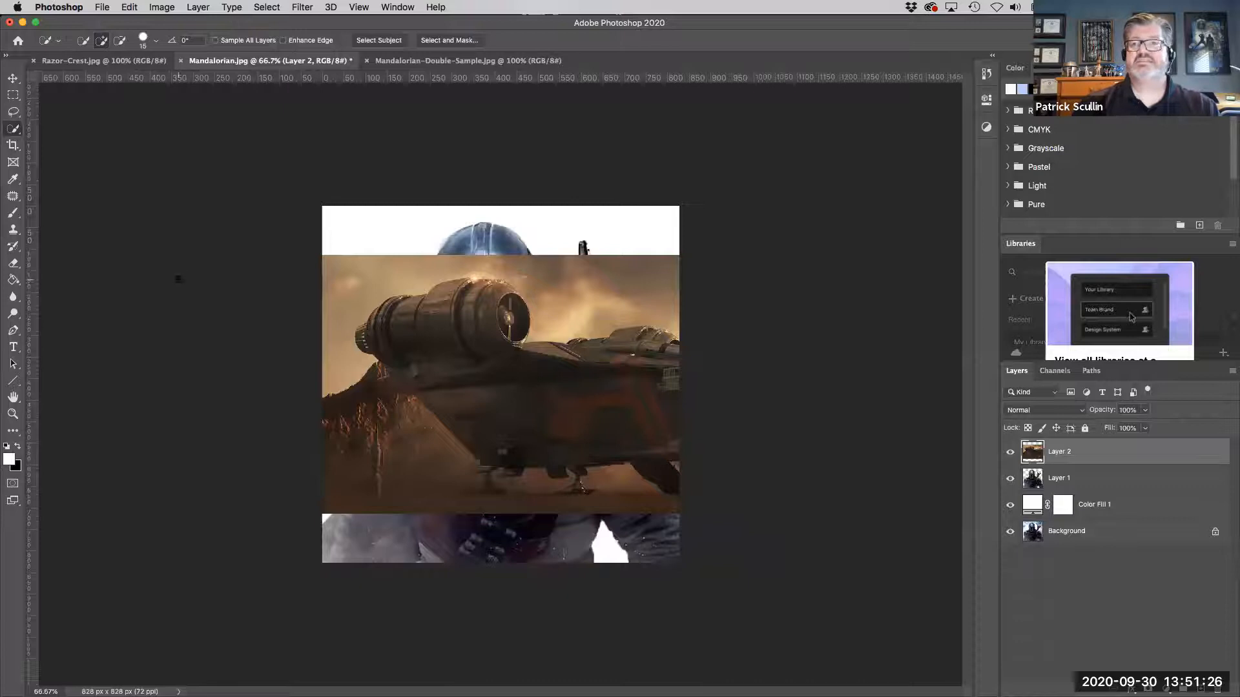
pyautogui.click(127, 7)
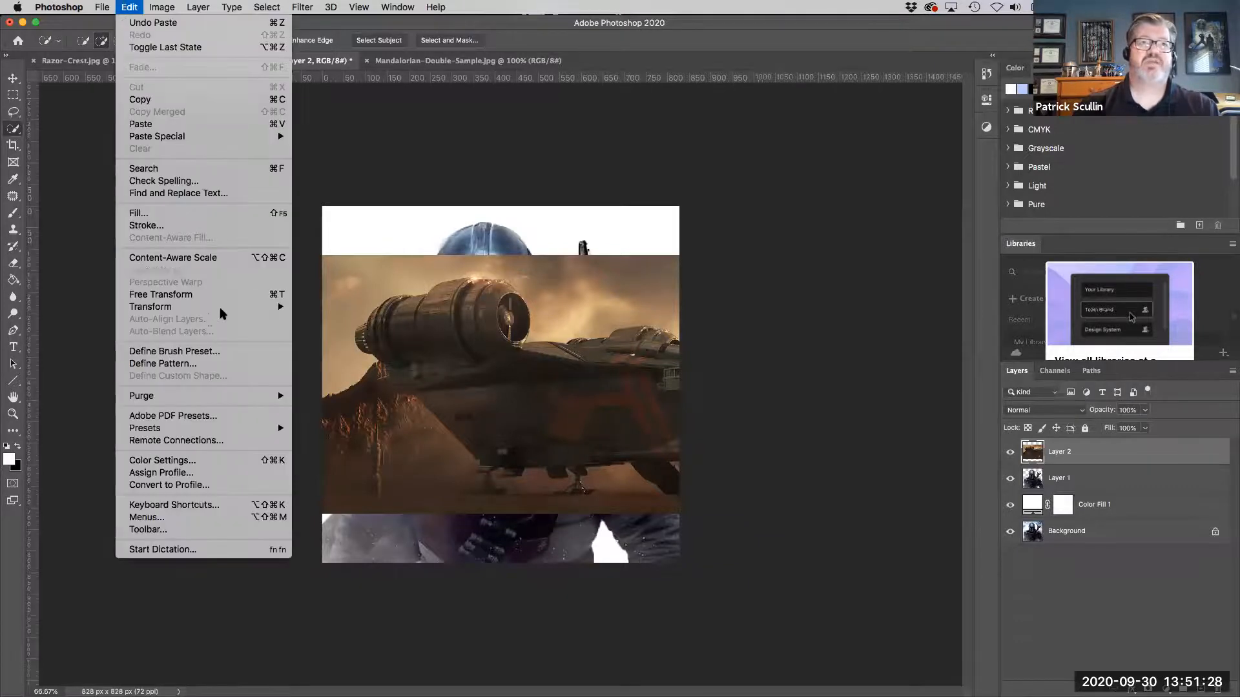
pyautogui.moveTo(224, 314)
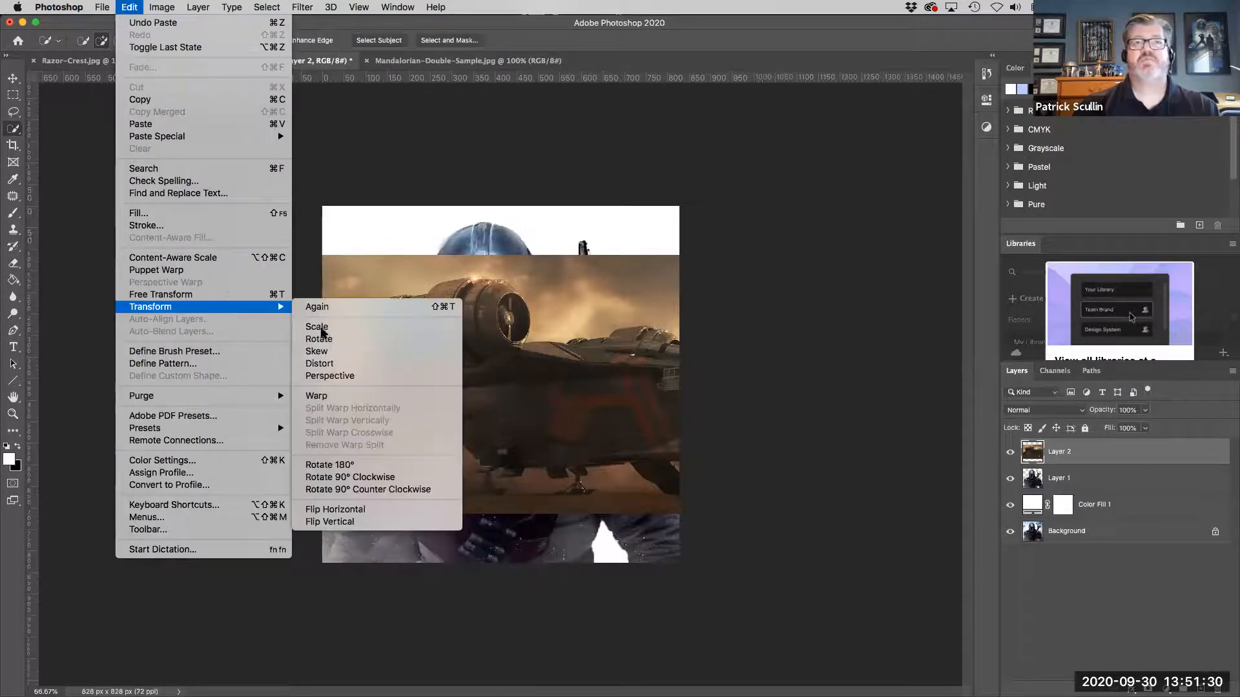
pyautogui.click(333, 329)
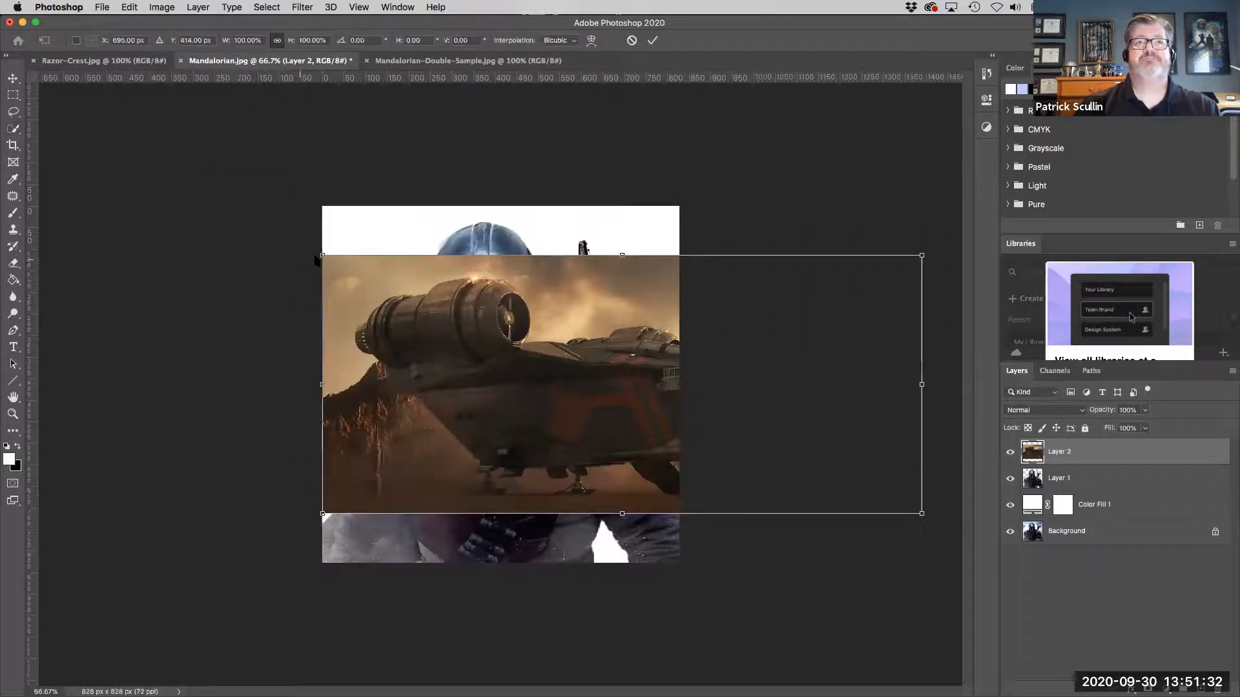
pyautogui.moveTo(322, 256); pyautogui.dragTo(206, 184)
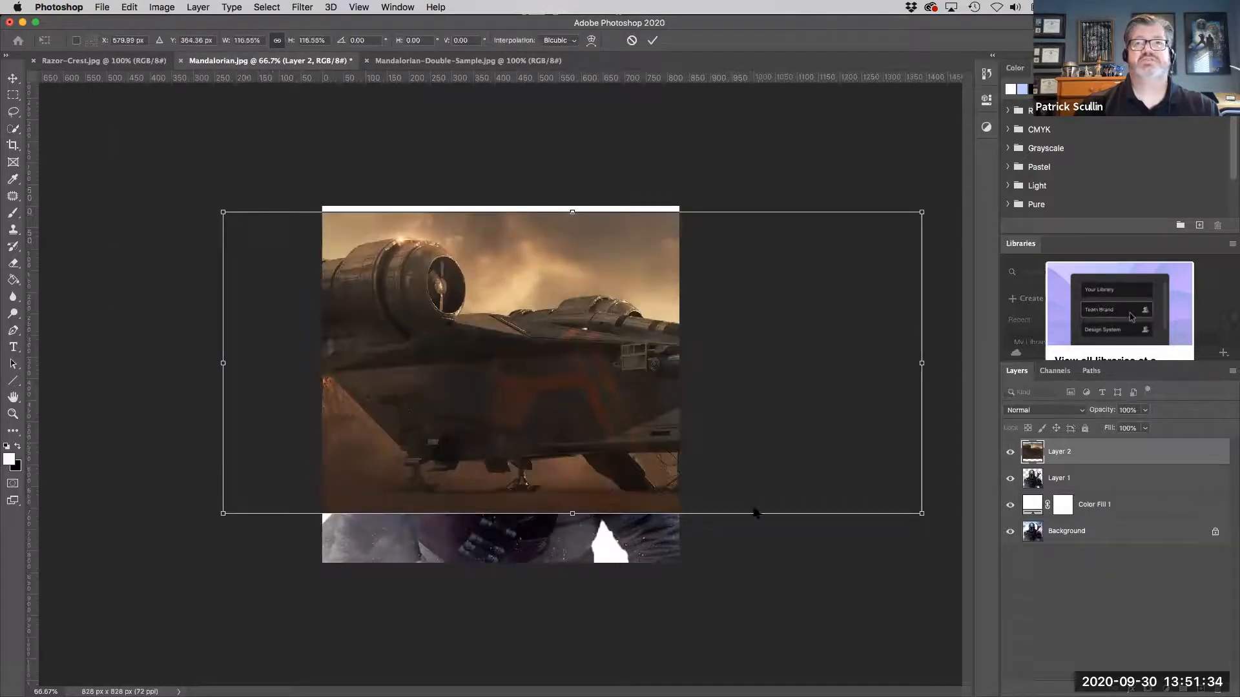
pyautogui.moveTo(928, 520); pyautogui.dragTo(963, 532)
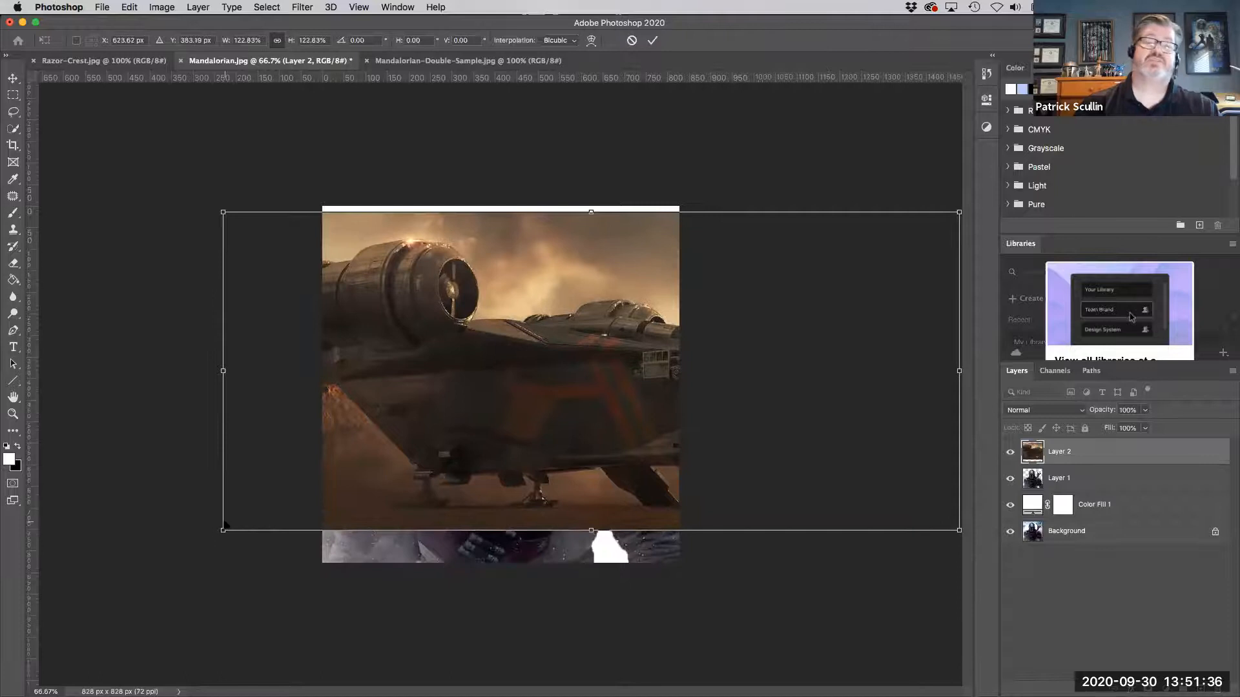
pyautogui.moveTo(213, 543); pyautogui.dragTo(133, 571)
pyautogui.moveTo(556, 441); pyautogui.dragTo(455, 430)
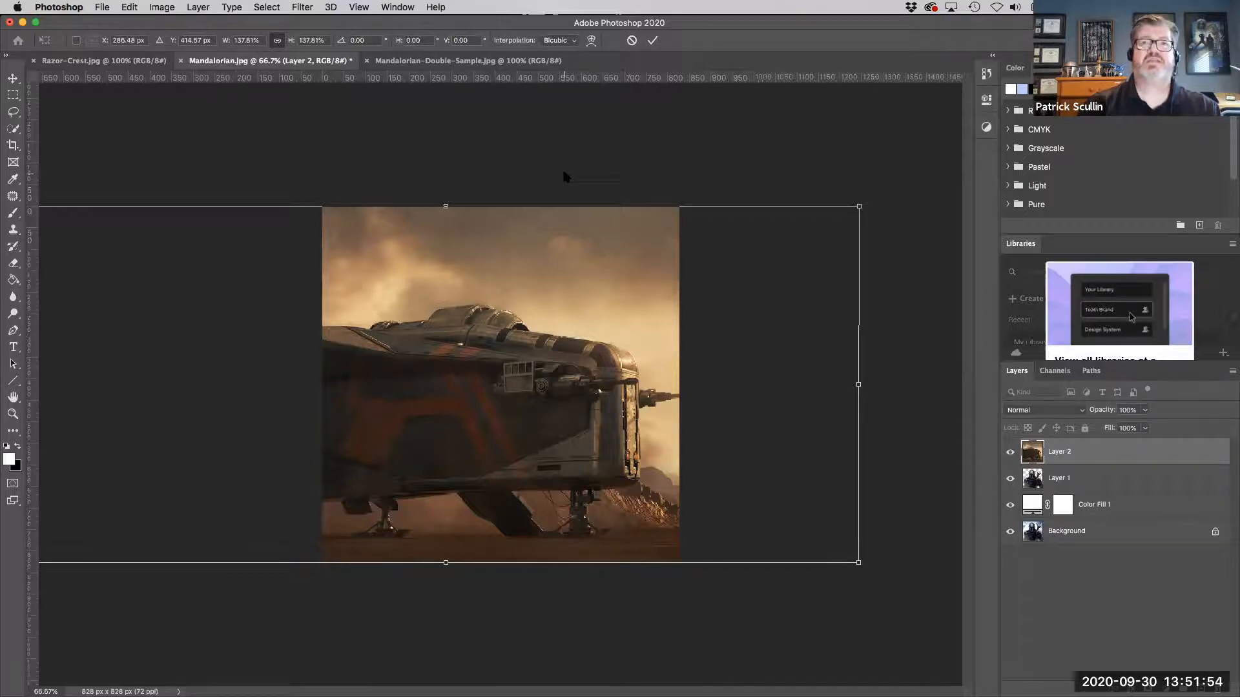
pyautogui.press('w')
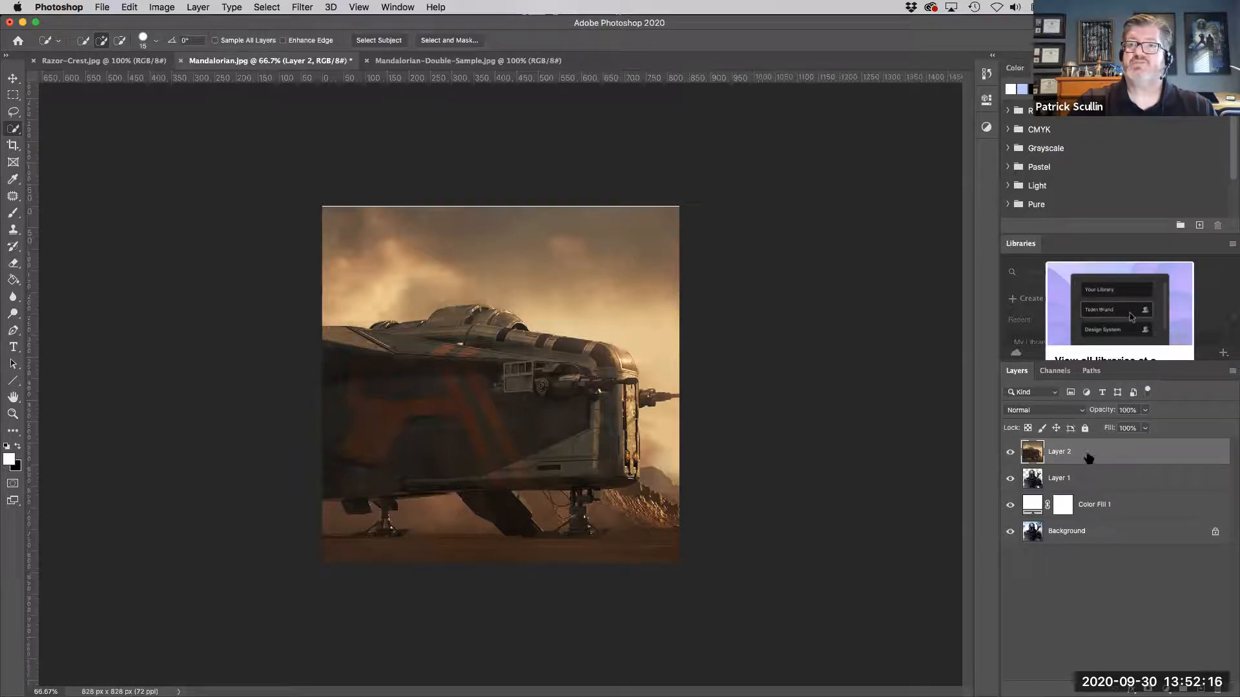
# Clip the spaceship's Layer 2 to the figure's Layer 1 with a clipping mask
pyautogui.moveTo(1083, 480); pyautogui.dragTo(1092, 462)
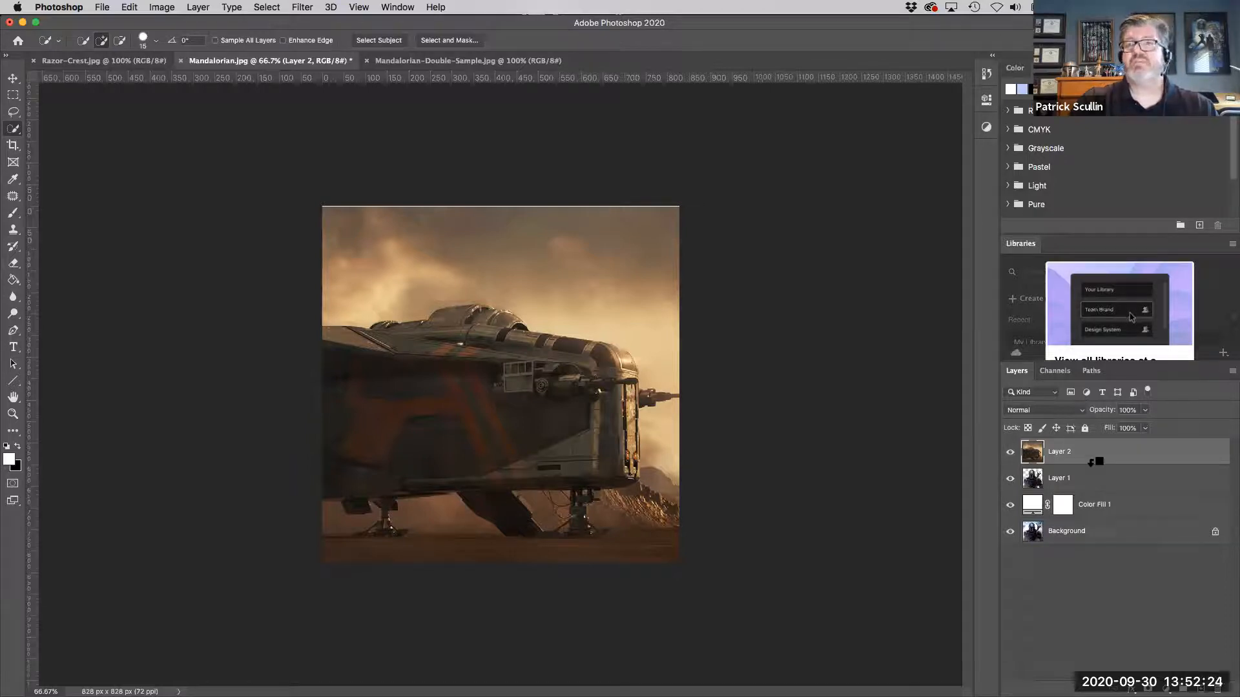
pyautogui.moveTo(1092, 461); pyautogui.dragTo(1101, 461)
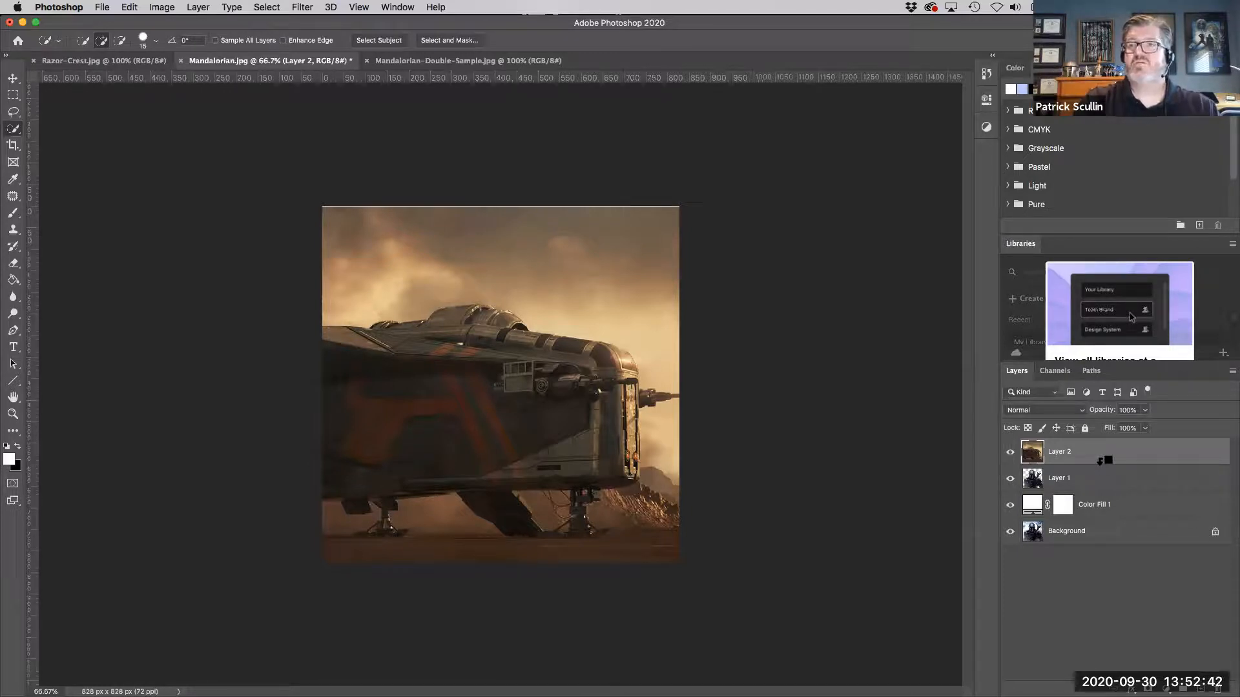
pyautogui.keyDown('alt'); pyautogui.click(1101, 461); pyautogui.keyUp('alt')
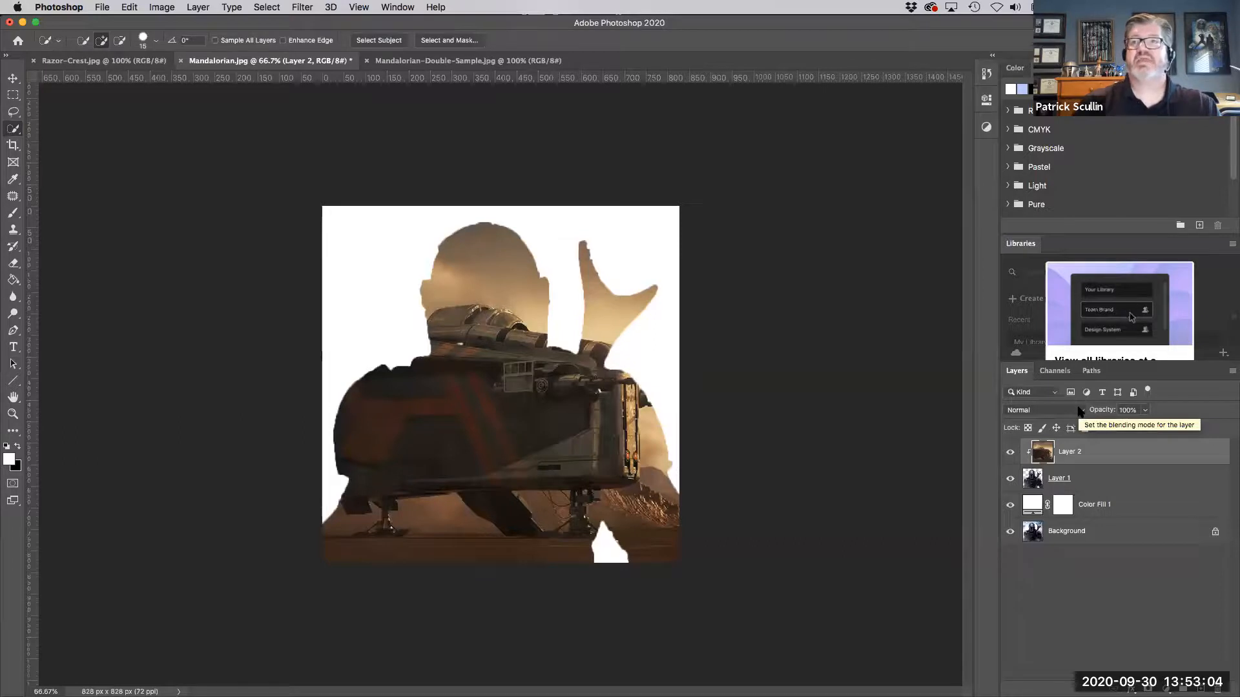
# Try the Screen blending mode on the clipped spaceship layer at 100% opacity
pyautogui.click(1080, 411)
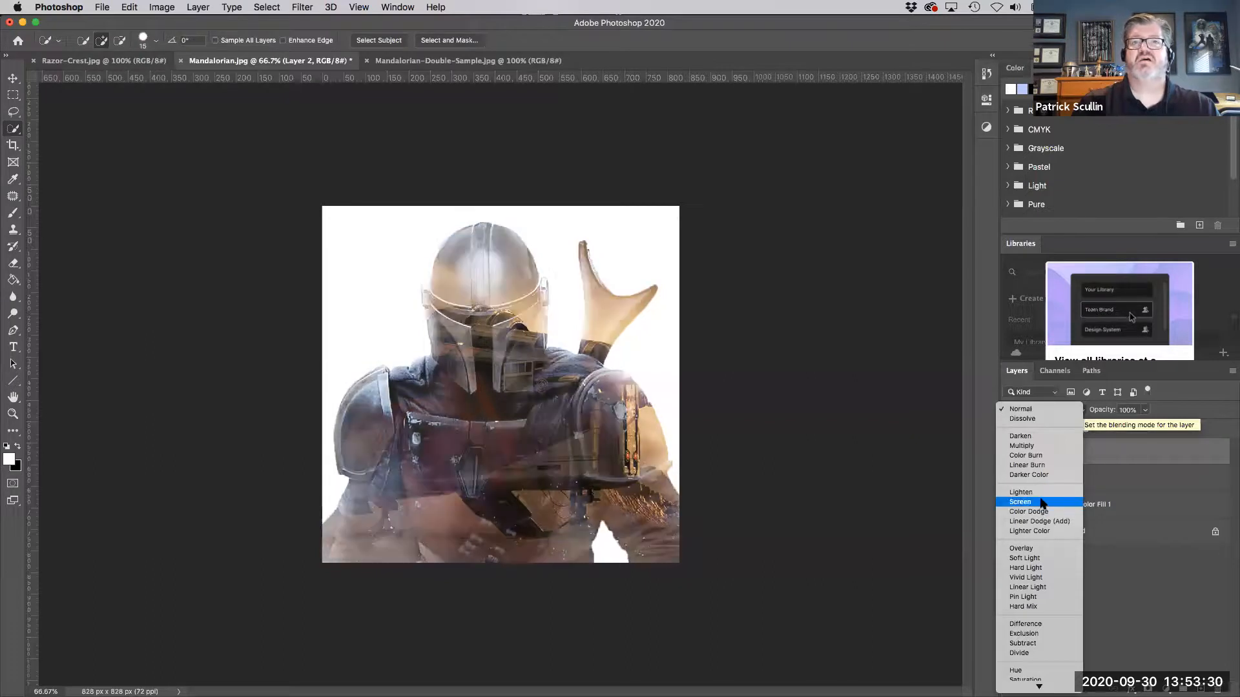
pyautogui.click(1040, 502)
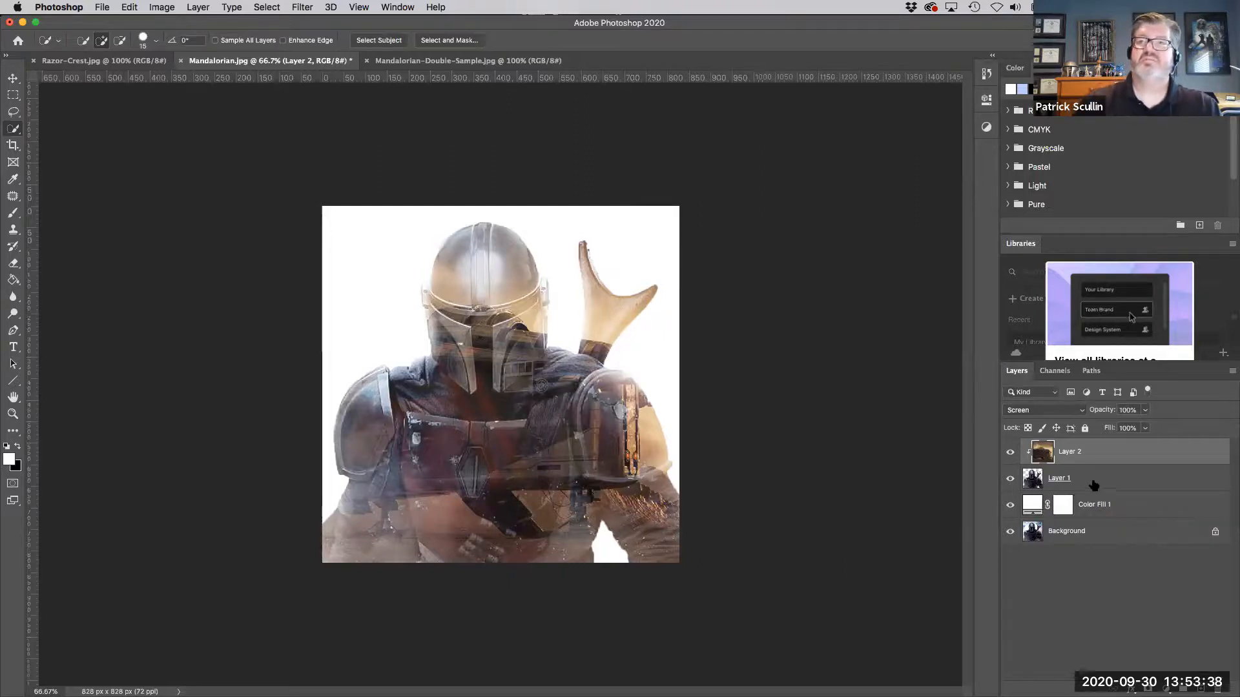
pyautogui.click(1145, 411)
pyautogui.moveTo(1146, 428)
pyautogui.mouseDown()
pyautogui.moveTo(1120, 428)
pyautogui.moveTo(1145, 427)
pyautogui.mouseUp()
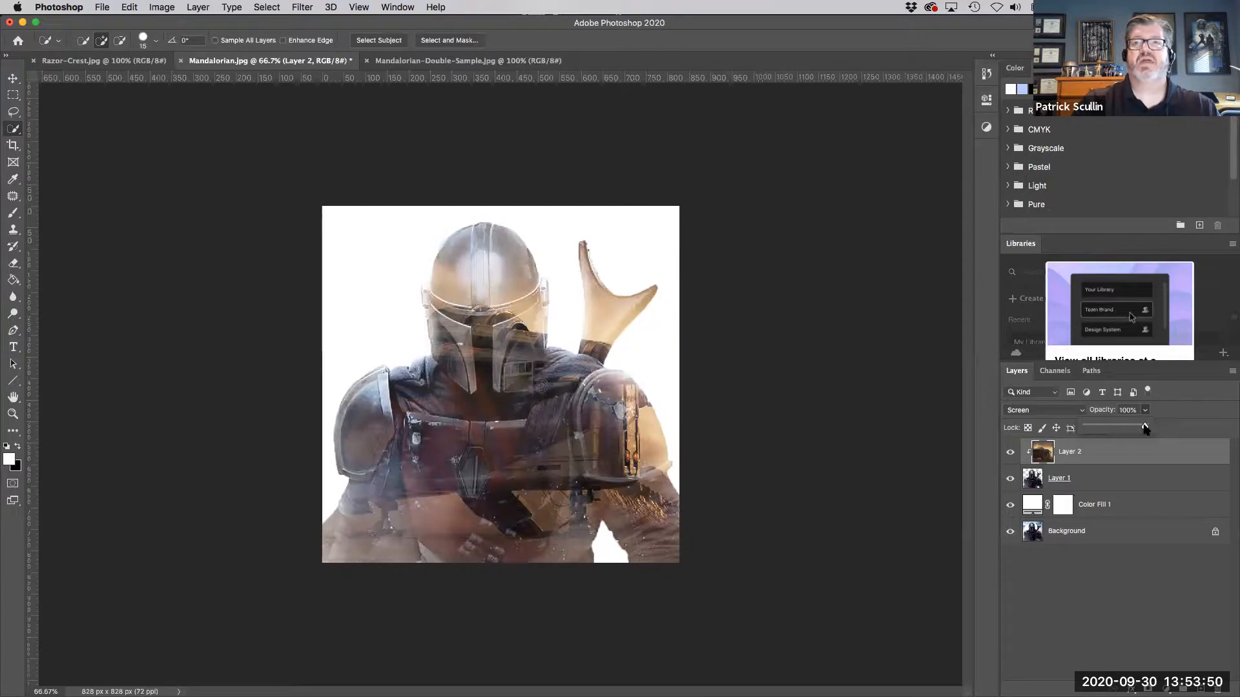
# Set the clipped spaceship layer's blending mode to Lighten and lower its opacity to about 76%
pyautogui.click(1061, 411)
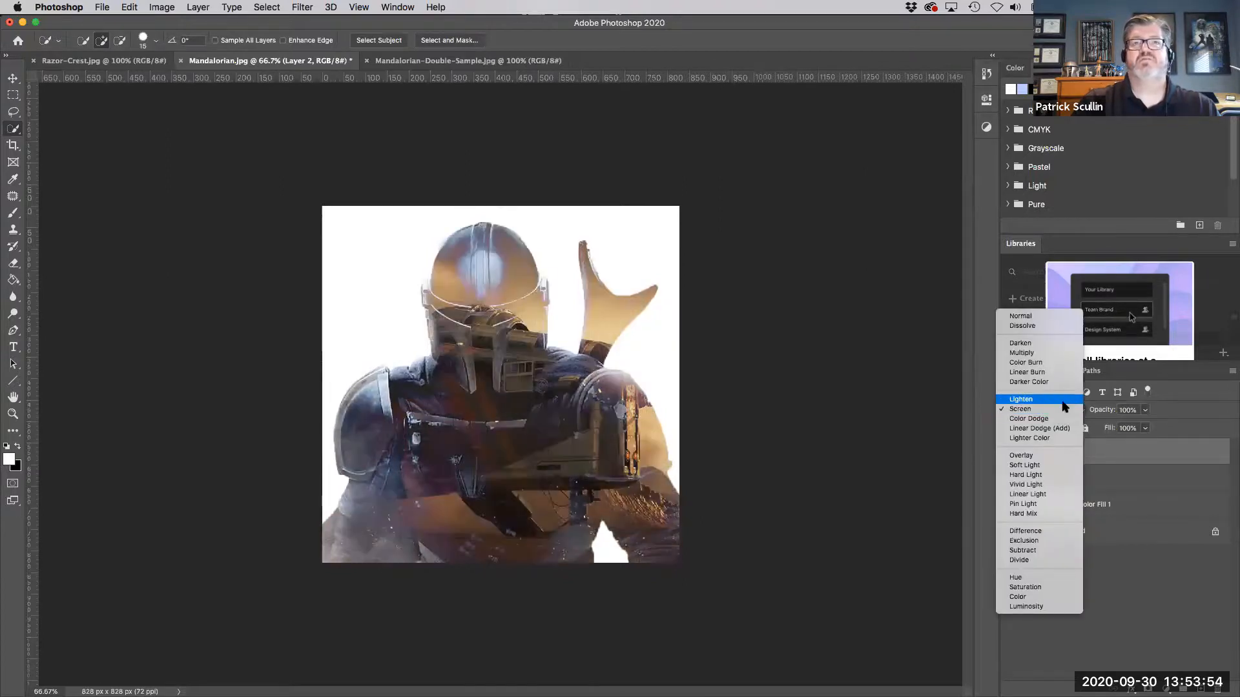
pyautogui.click(1059, 399)
pyautogui.click(1145, 410)
pyautogui.moveTo(1143, 427); pyautogui.dragTo(1131, 431)
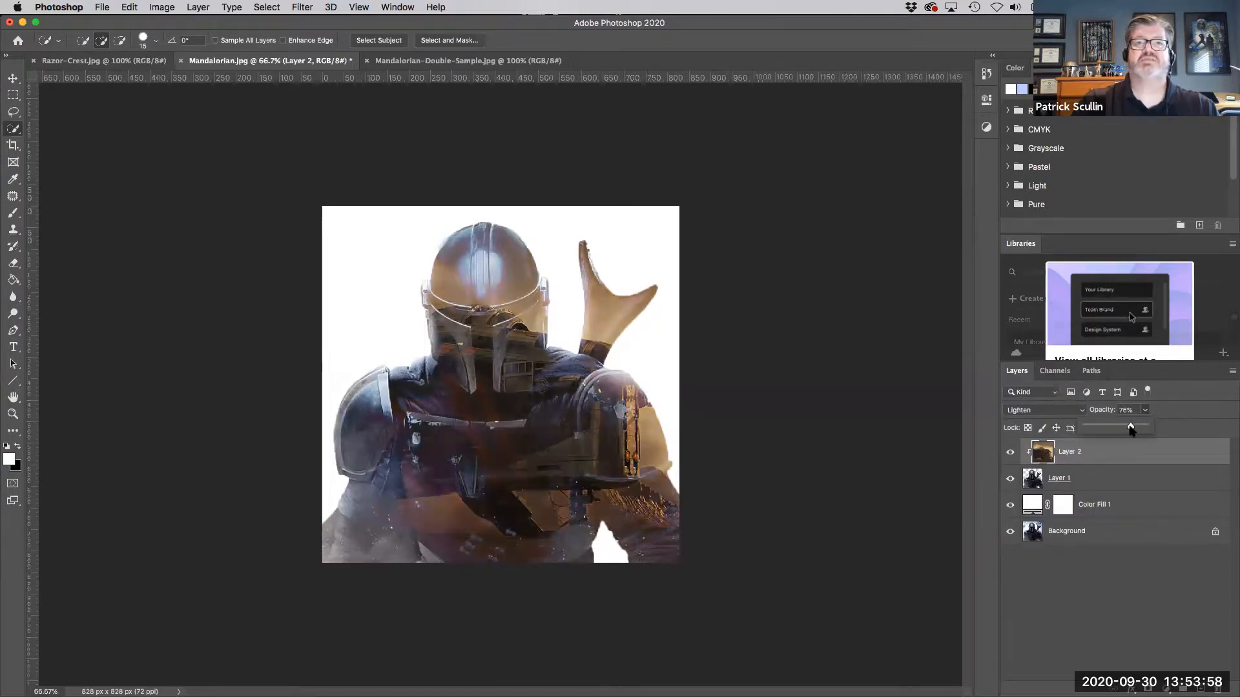